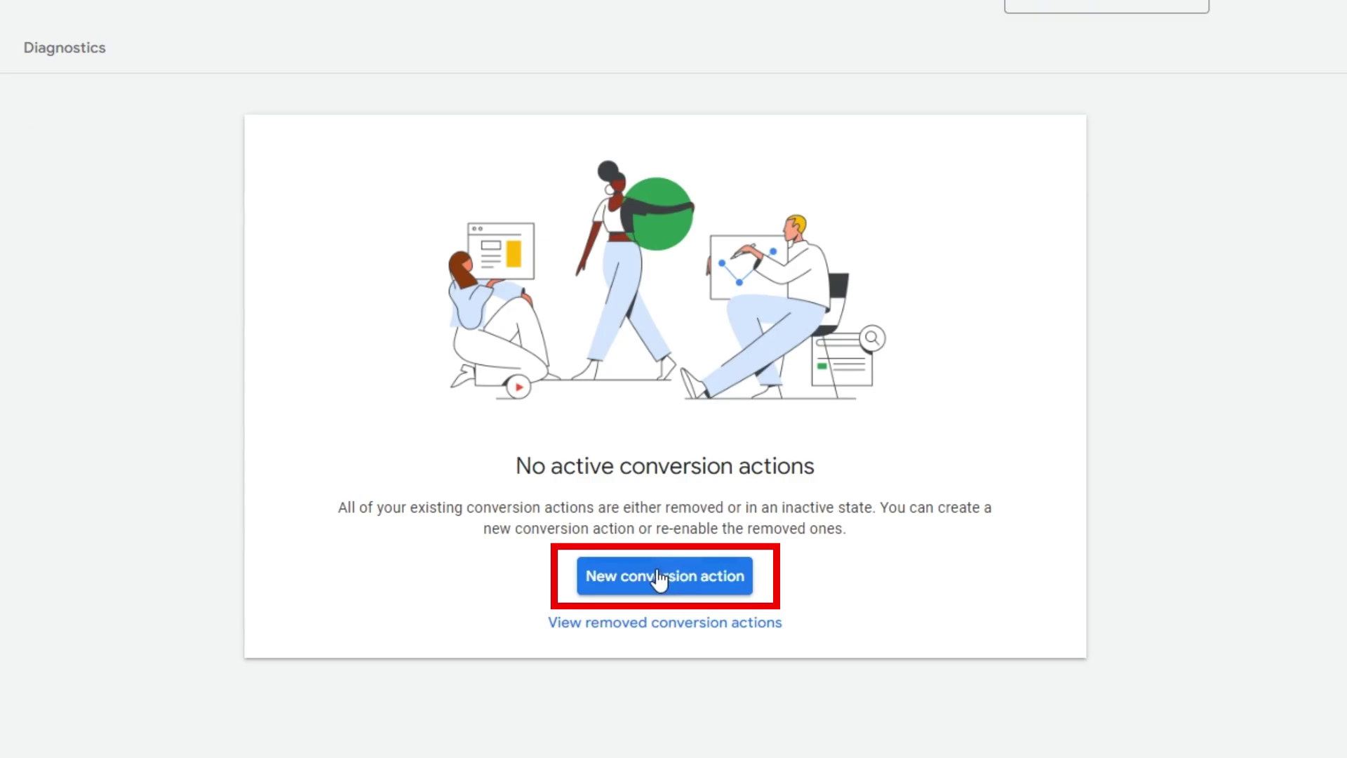
# Start a new Website conversion action and scan the Example.Store domain for existing setup.
pyautogui.click(658, 579)
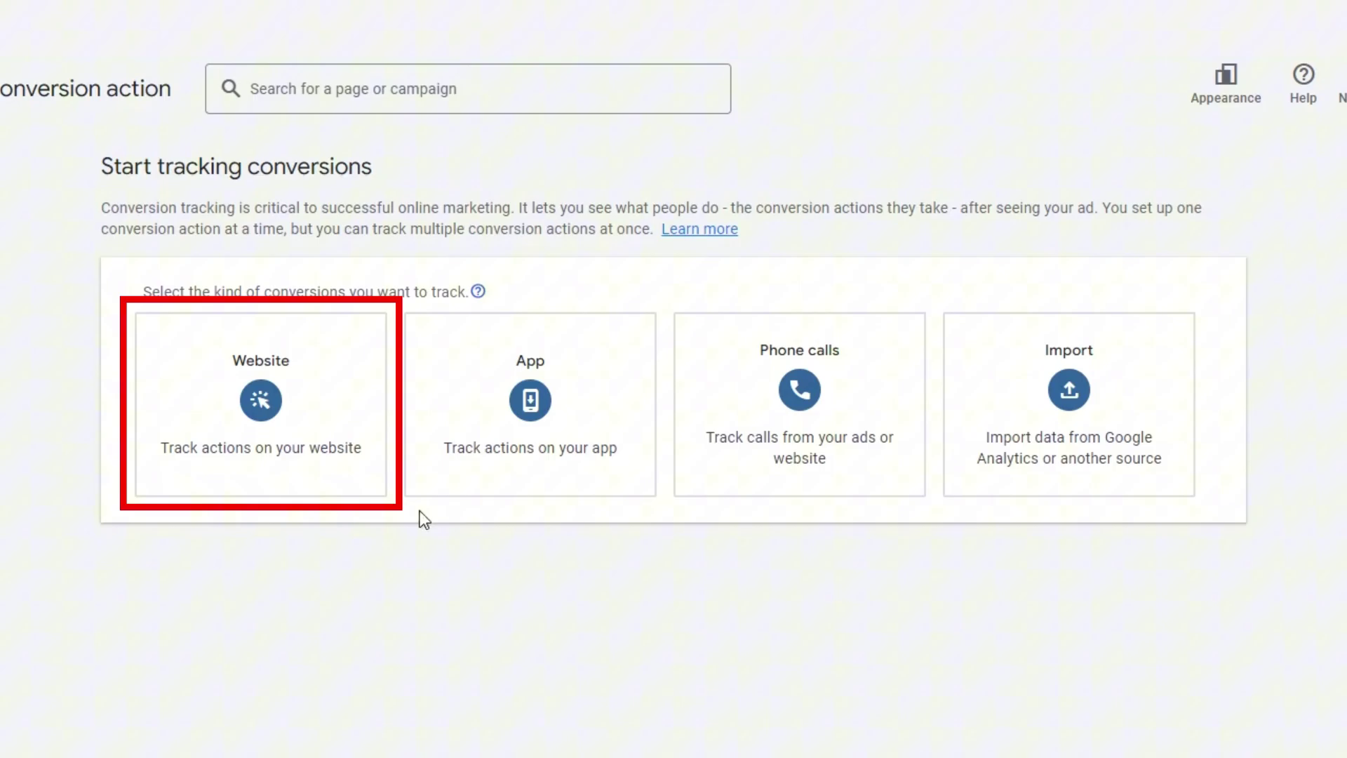
pyautogui.click(267, 449)
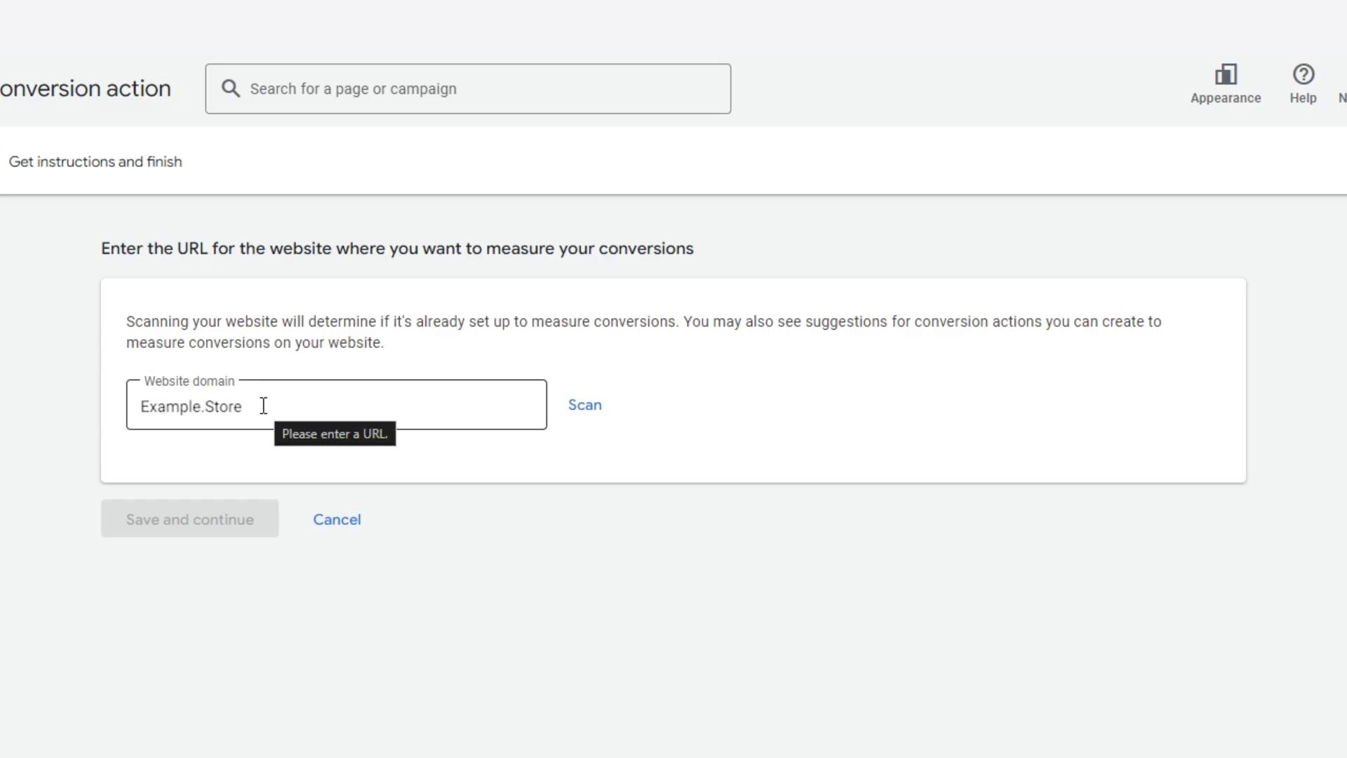
pyautogui.click(582, 407)
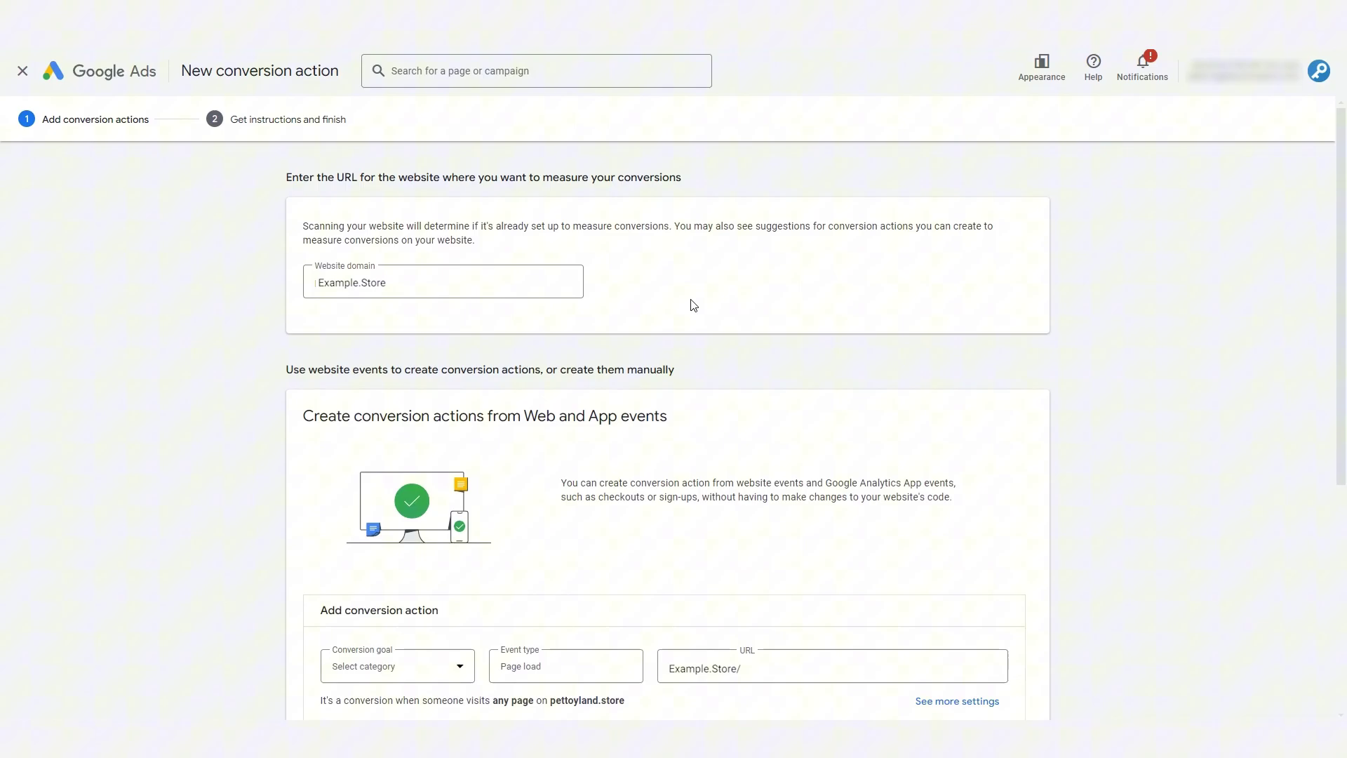
pyautogui.scroll(-2, 693, 305)
pyautogui.scroll(-2, 693, 305)
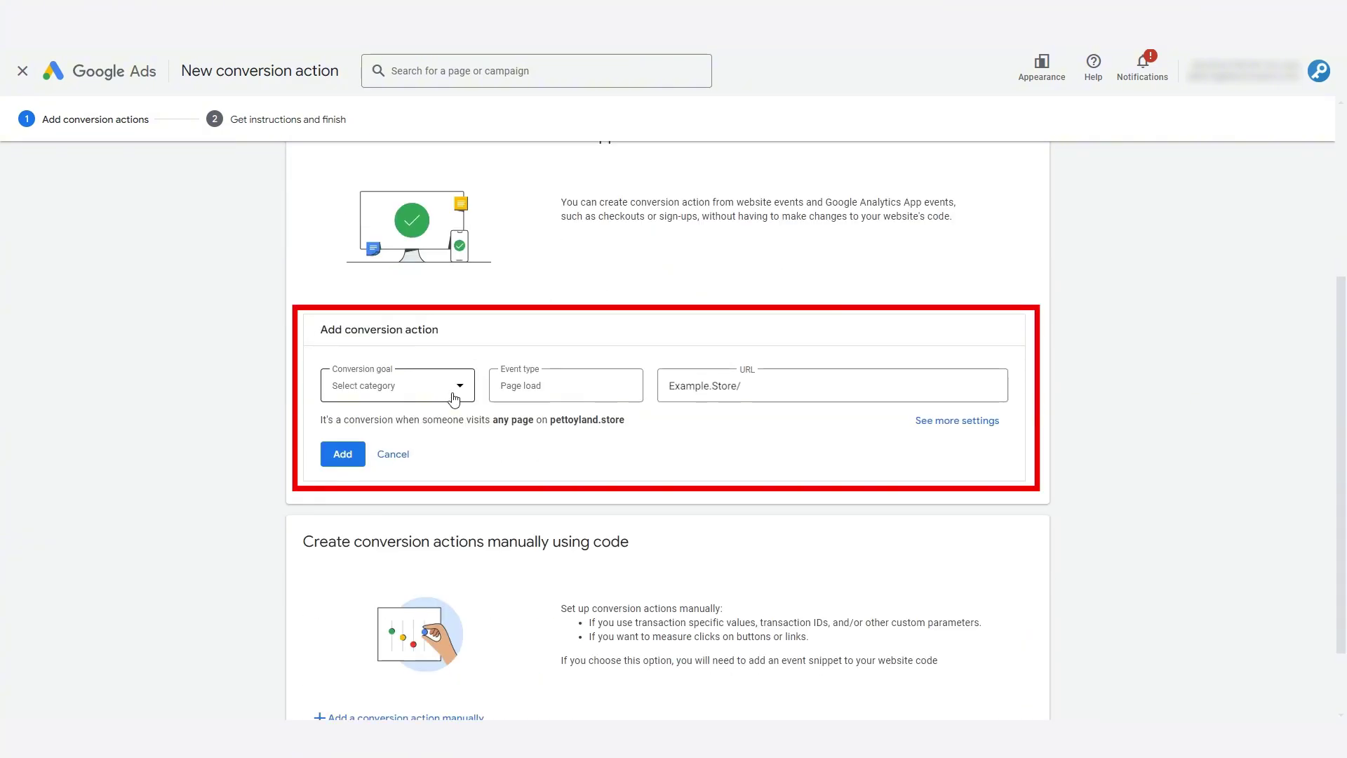
pyautogui.scroll(-2, 484, 383)
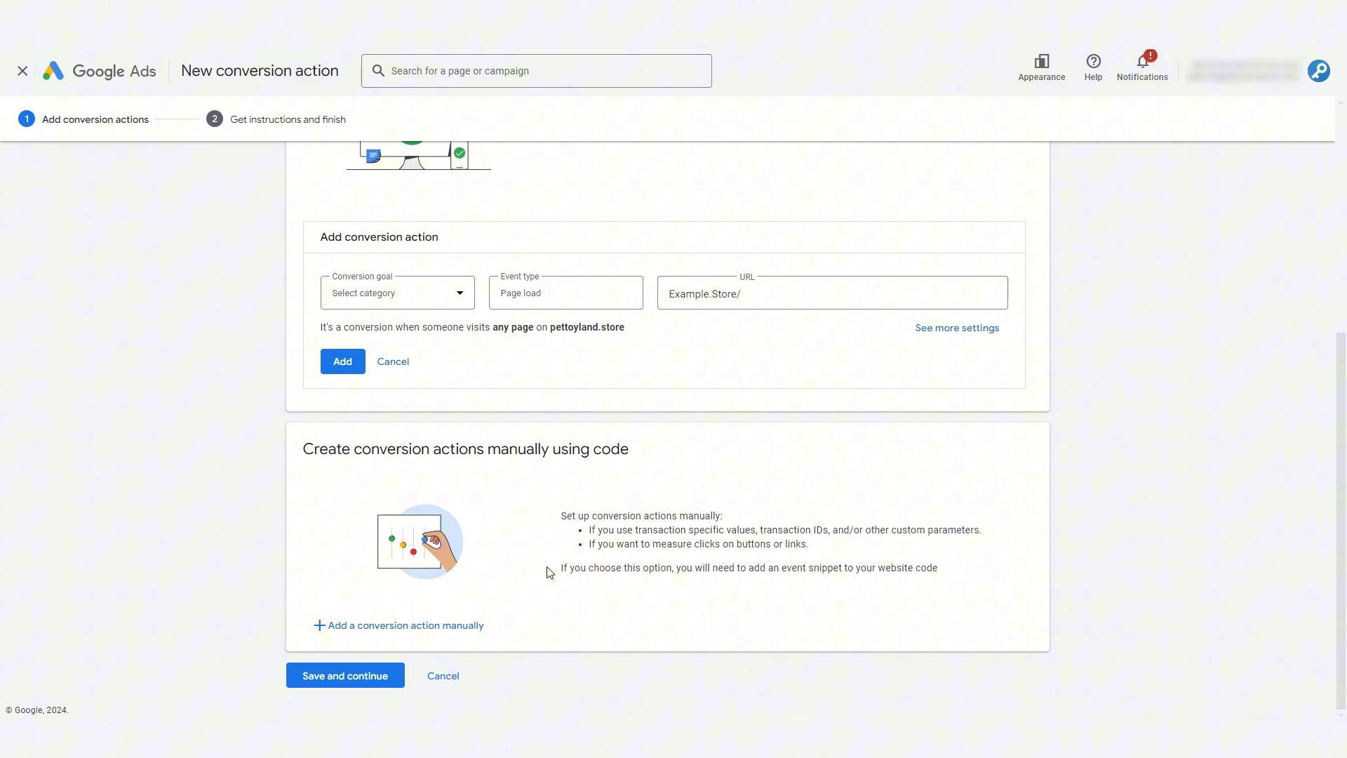
# Add the conversion action manually with Purchase as its goal category and show the optimization options.
pyautogui.click(401, 632)
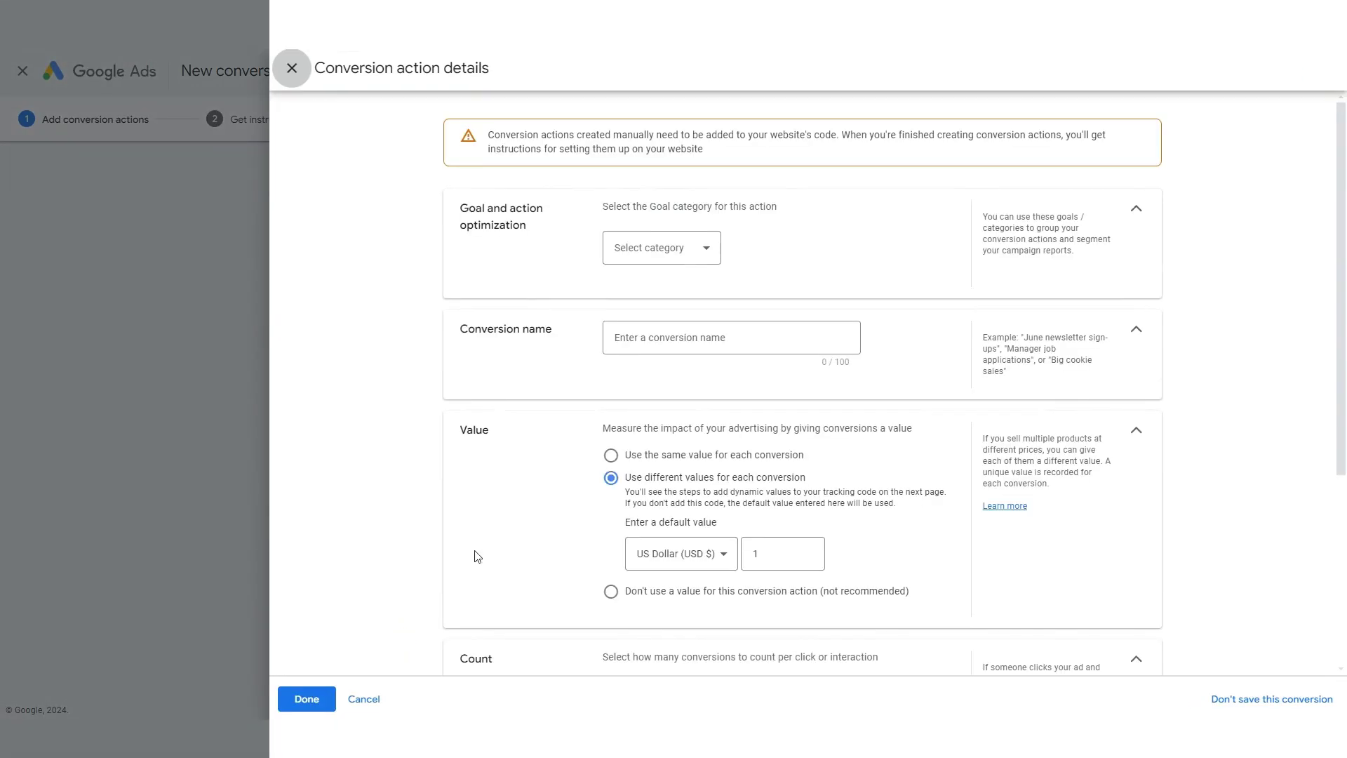
pyautogui.click(708, 245)
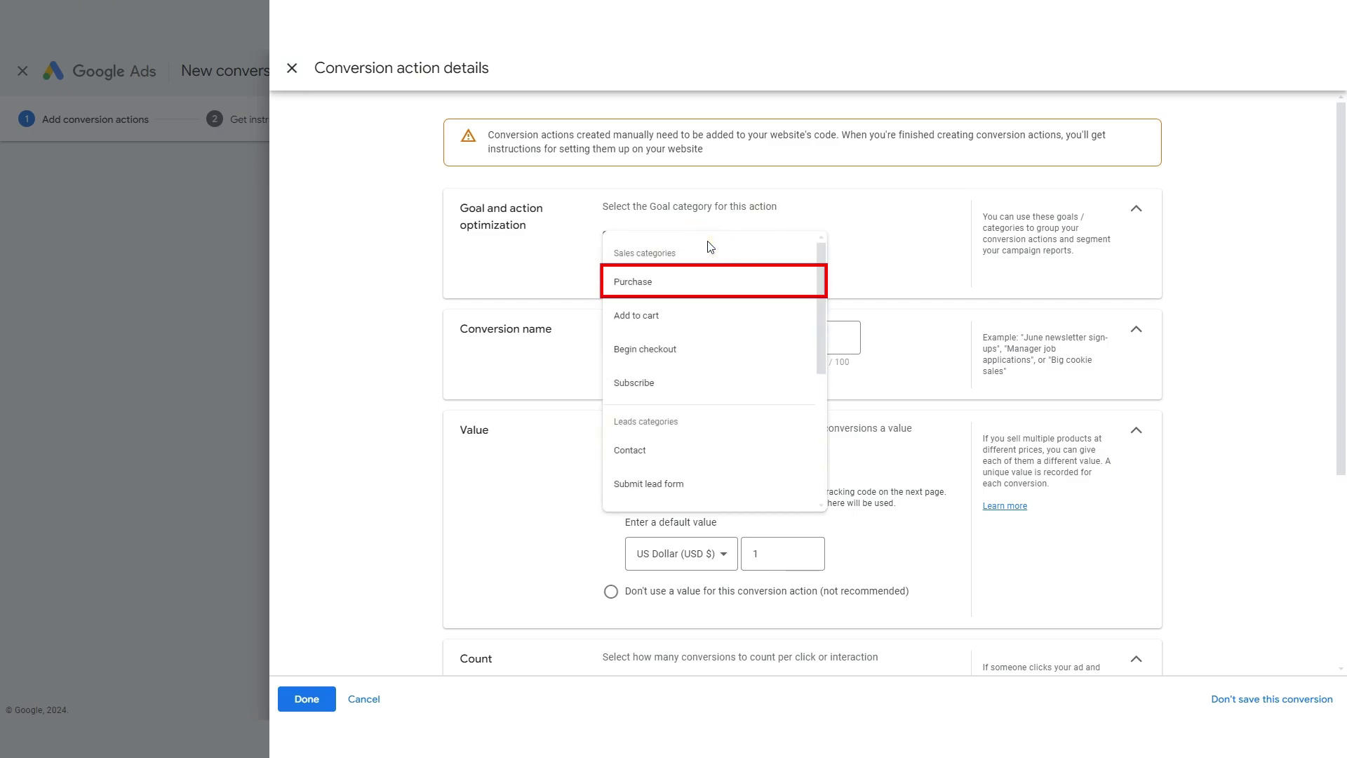
pyautogui.click(654, 282)
pyautogui.click(617, 305)
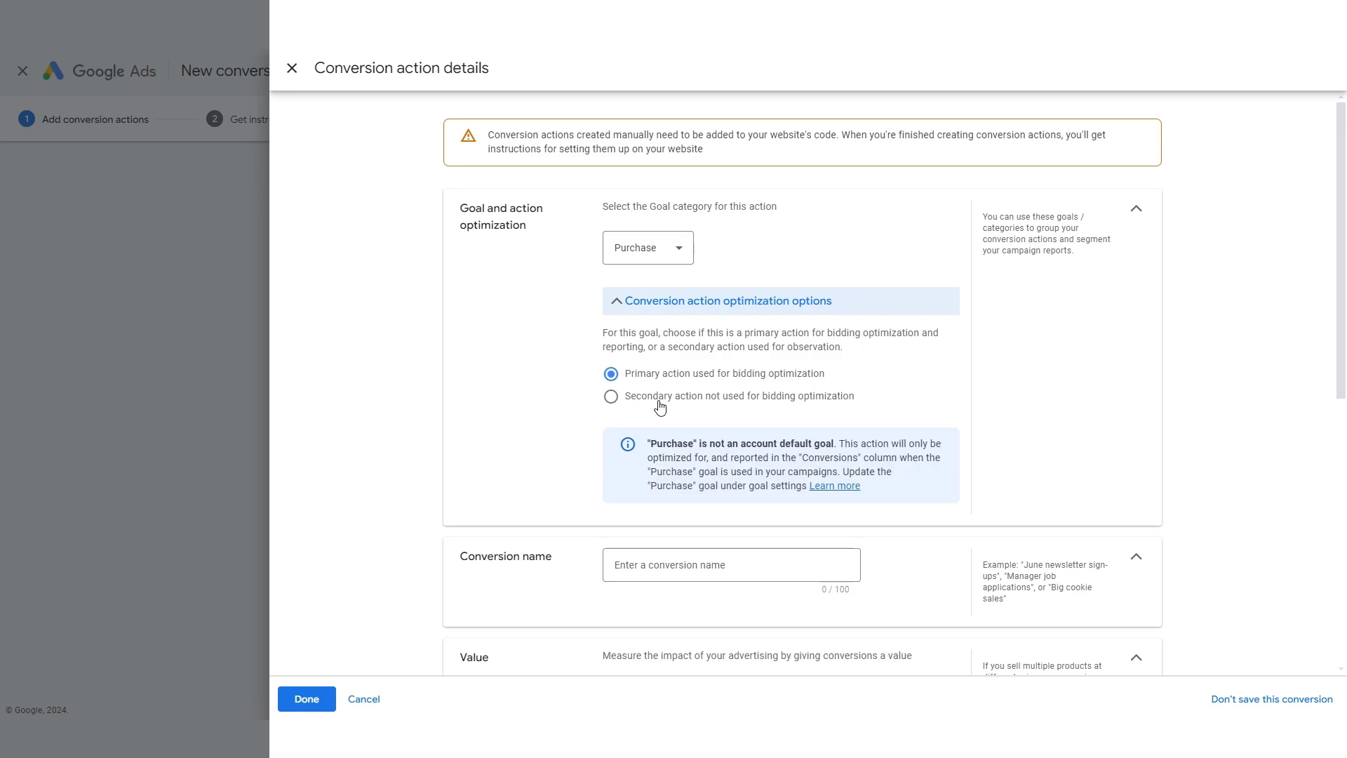
pyautogui.scroll(-1, 700, 400)
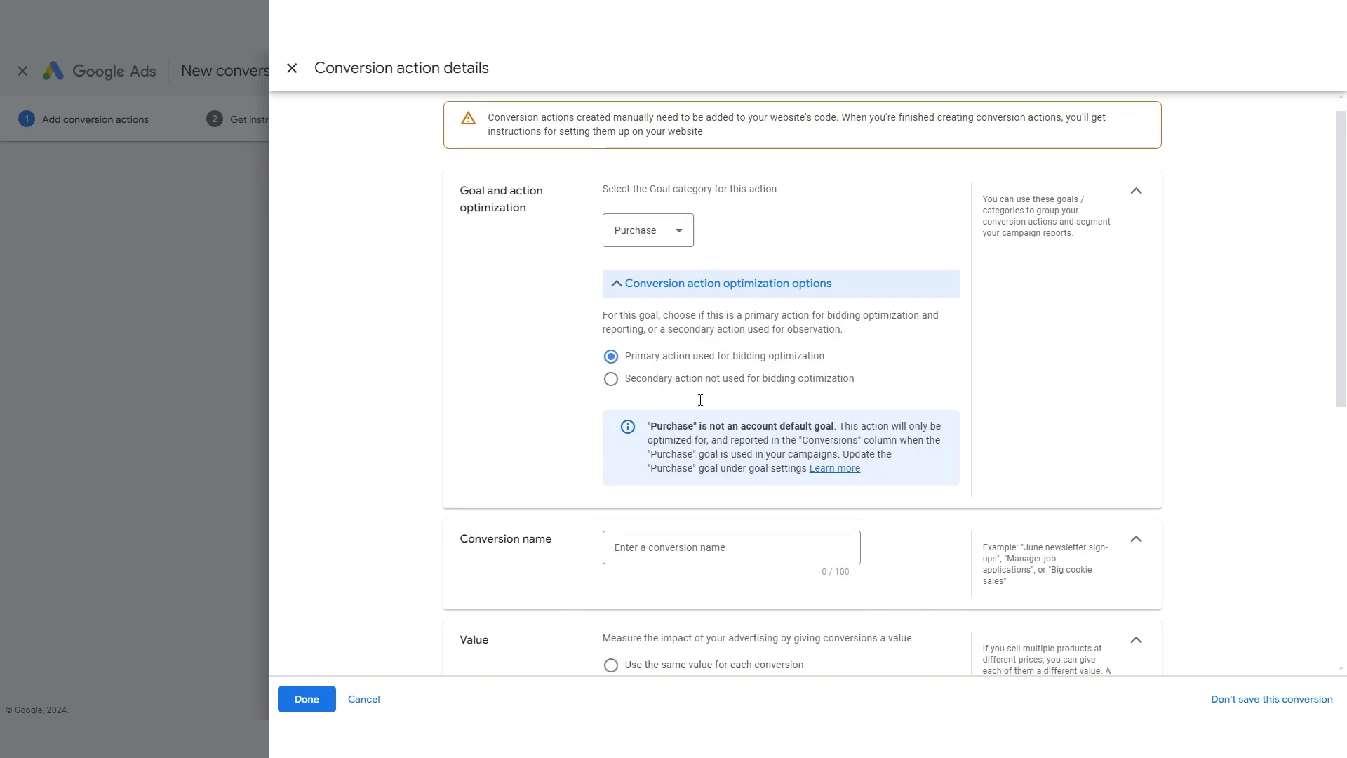
# Name it 'Google Ads Purchase', keep USD 1 per-conversion values and Count Every, then save.
pyautogui.scroll(-2, 700, 399)
pyautogui.click(700, 425)
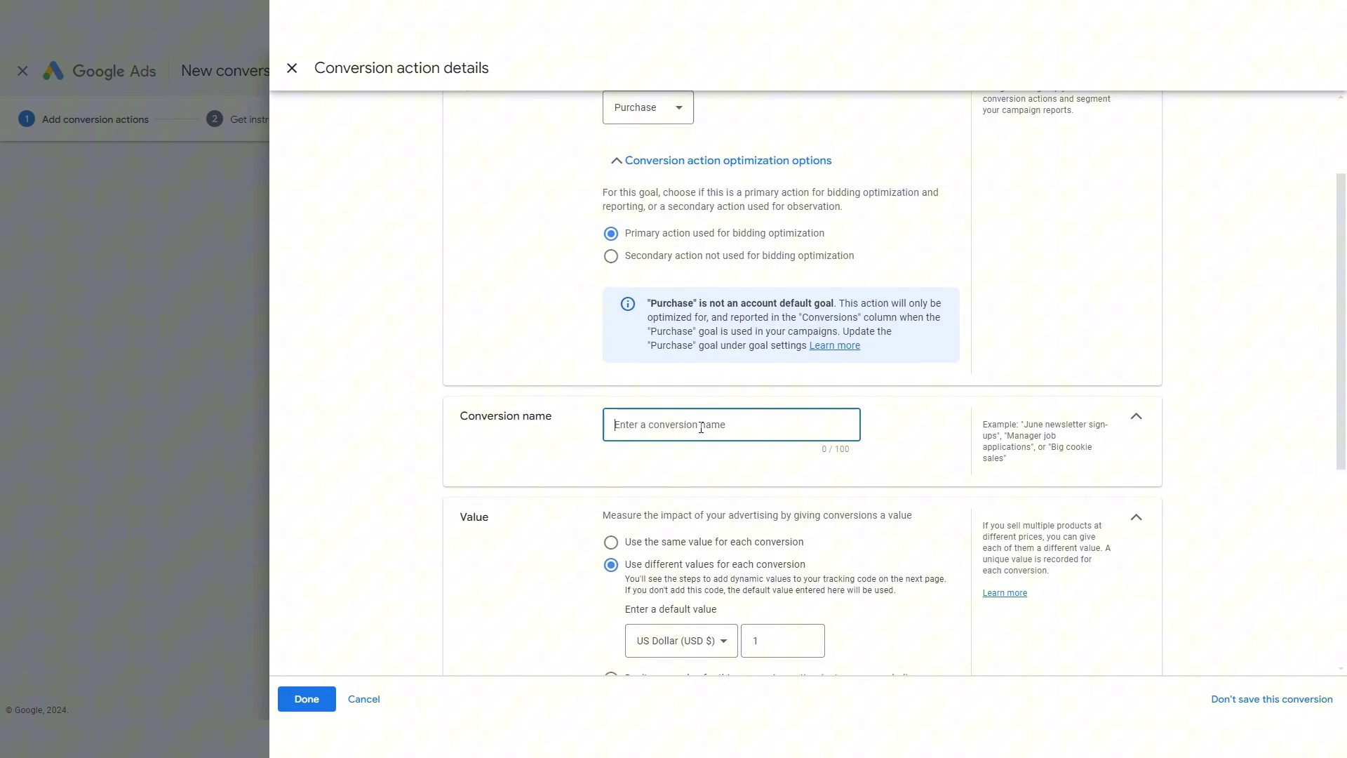
pyautogui.write('Google Ads Purchase')
pyautogui.scroll(-3, 701, 426)
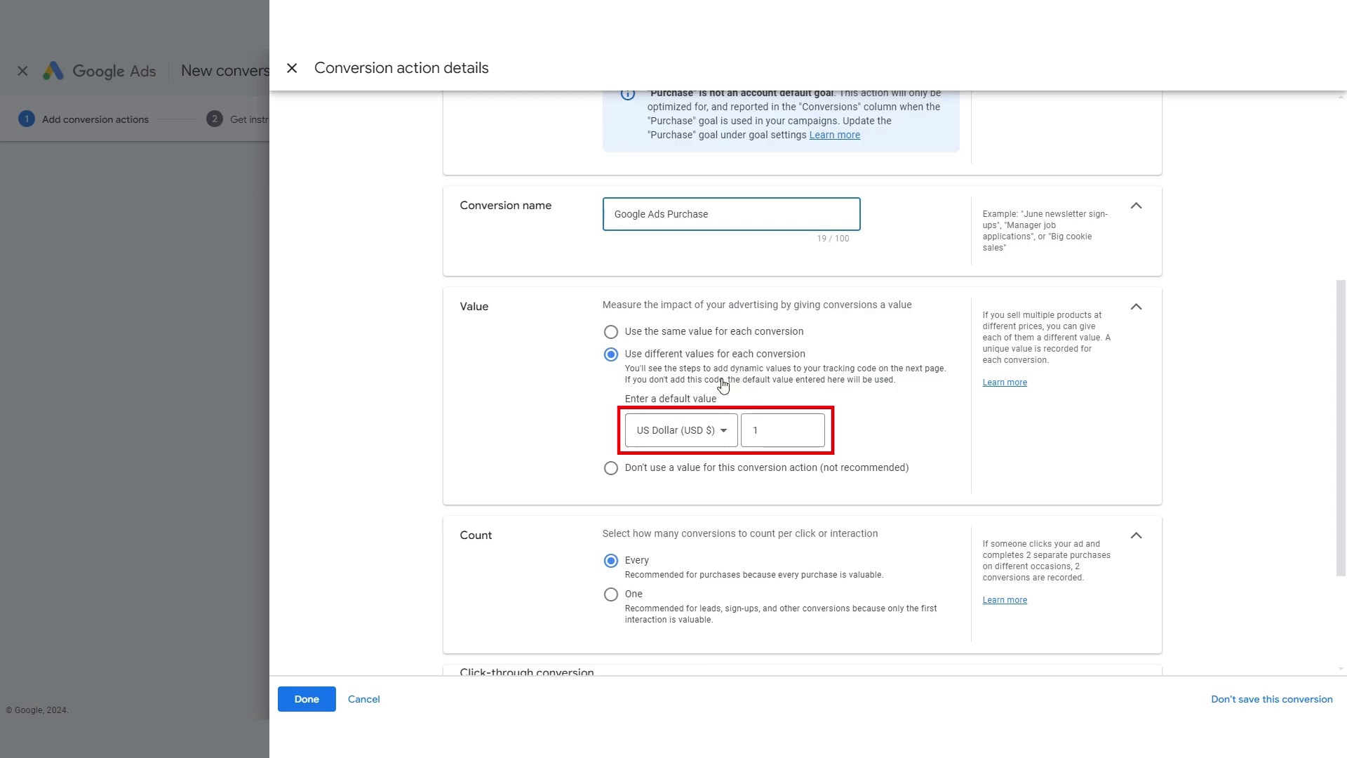
pyautogui.scroll(-2, 761, 480)
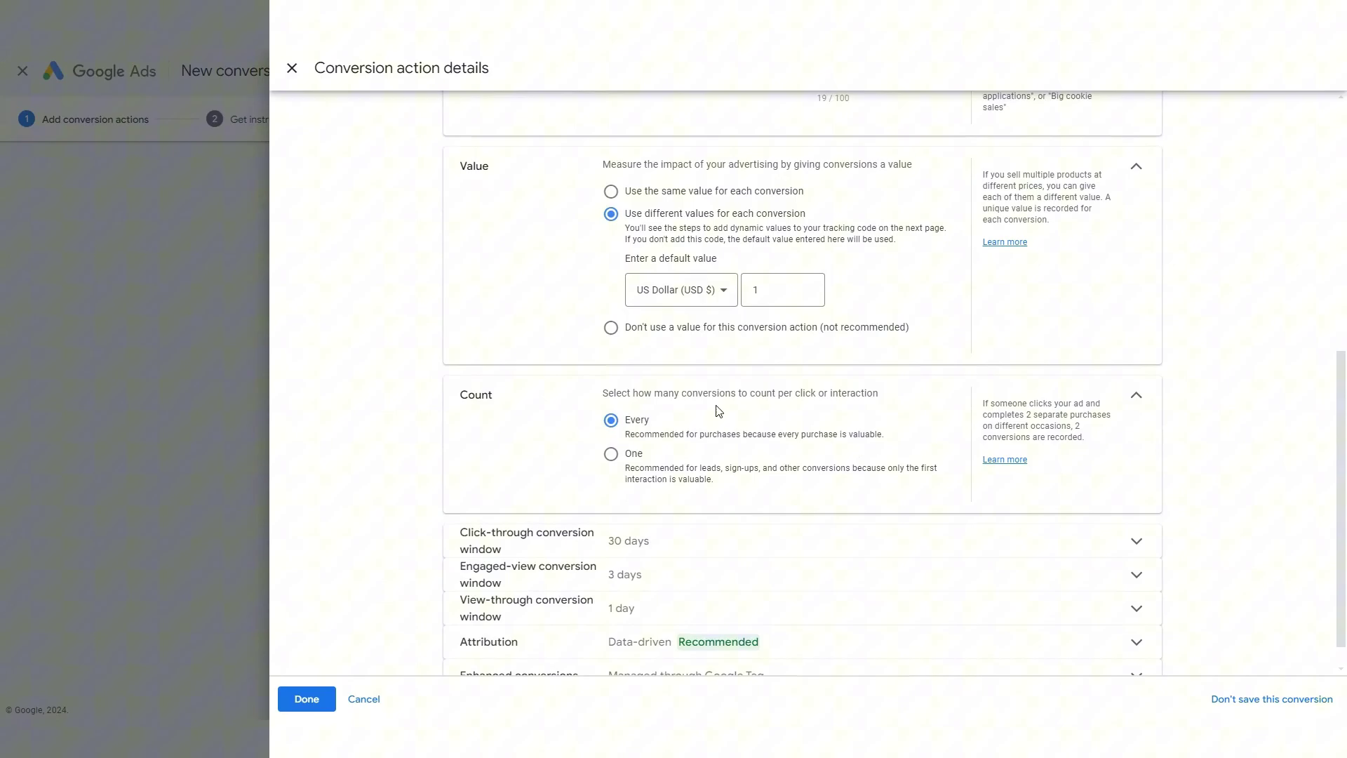
pyautogui.scroll(-1, 652, 421)
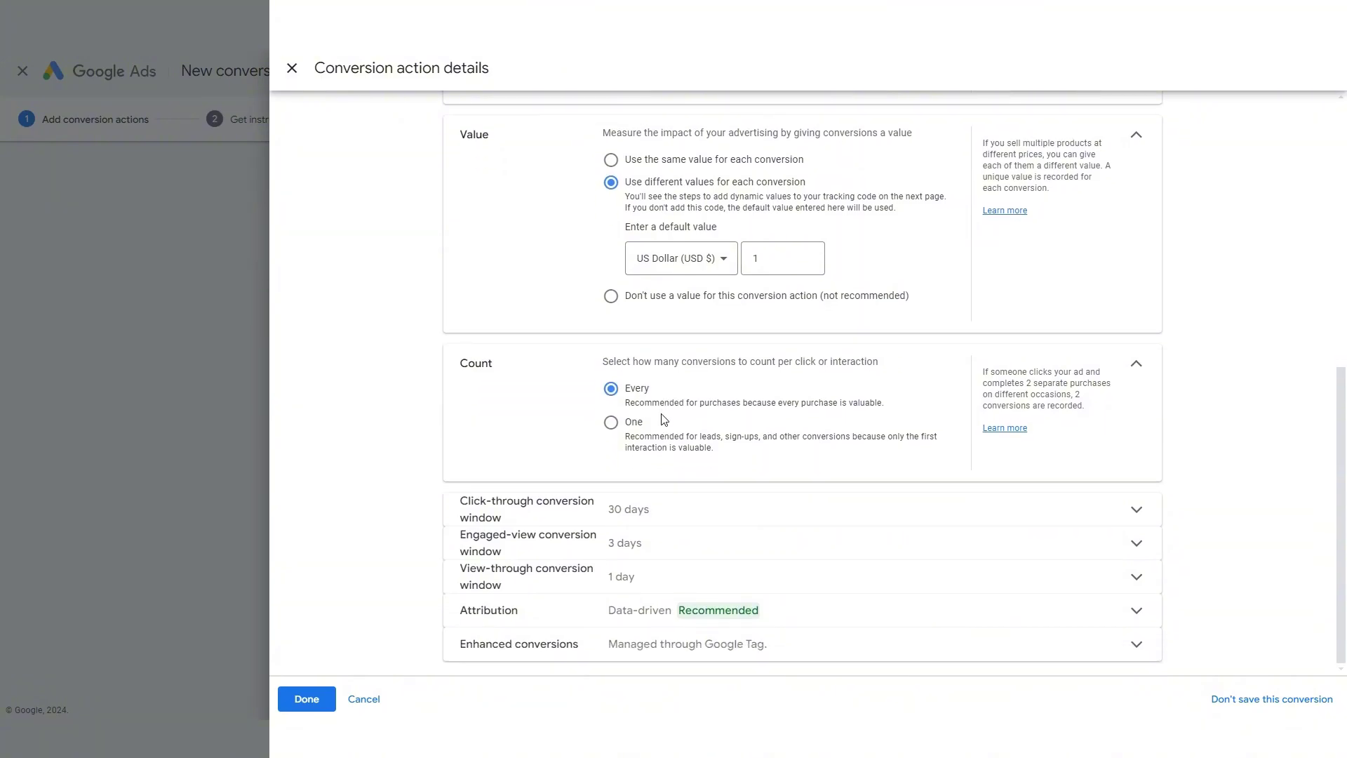
pyautogui.click(1049, 507)
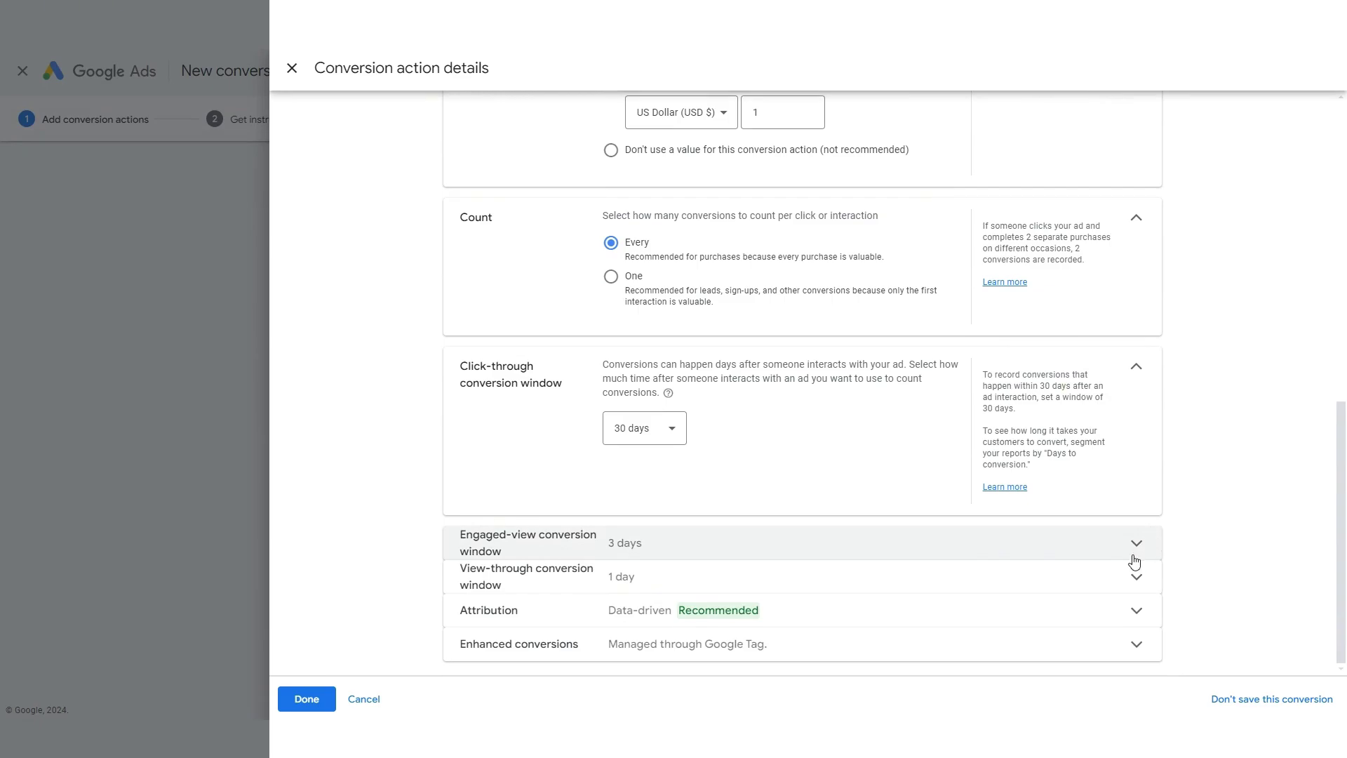
pyautogui.click(302, 701)
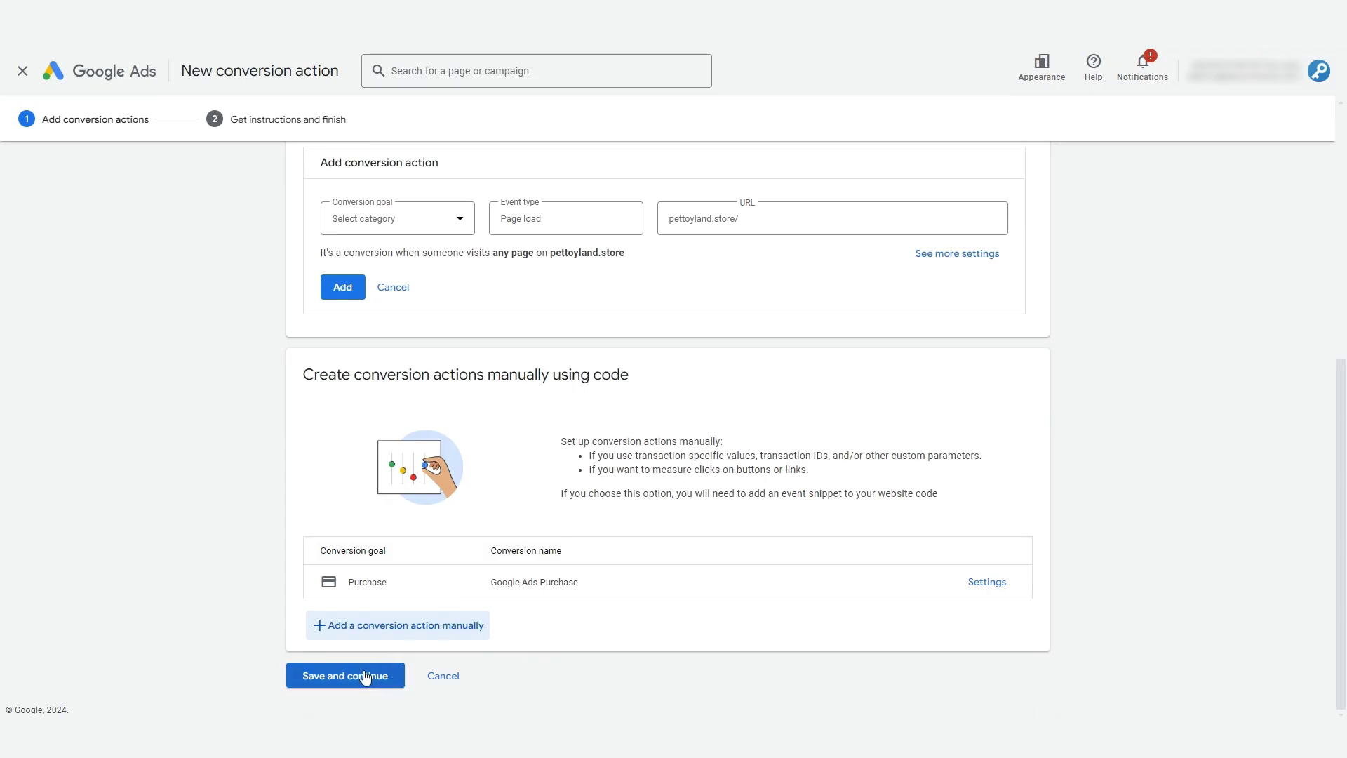
pyautogui.click(359, 675)
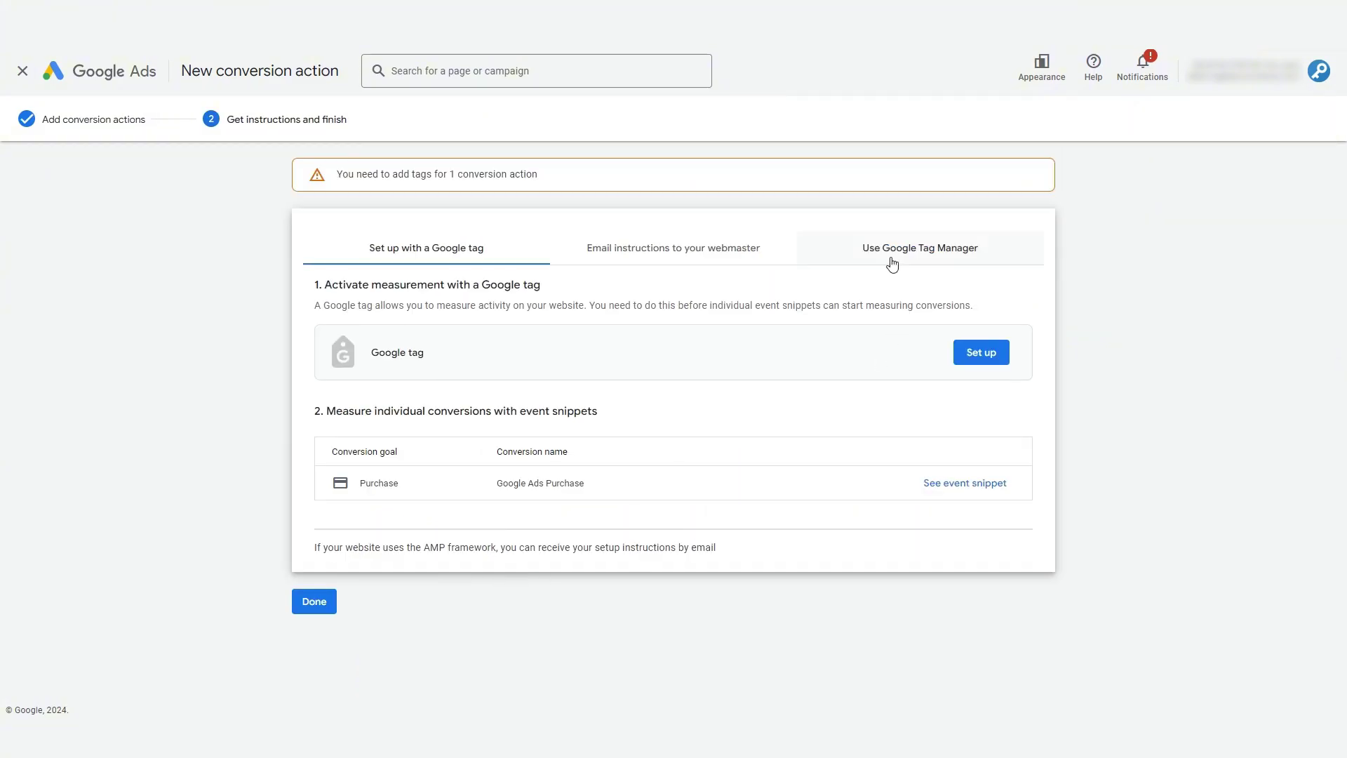
# Copy the Conversion ID from the Google Tag Manager setup details and move to the KeyCommerce generator.
pyautogui.click(893, 257)
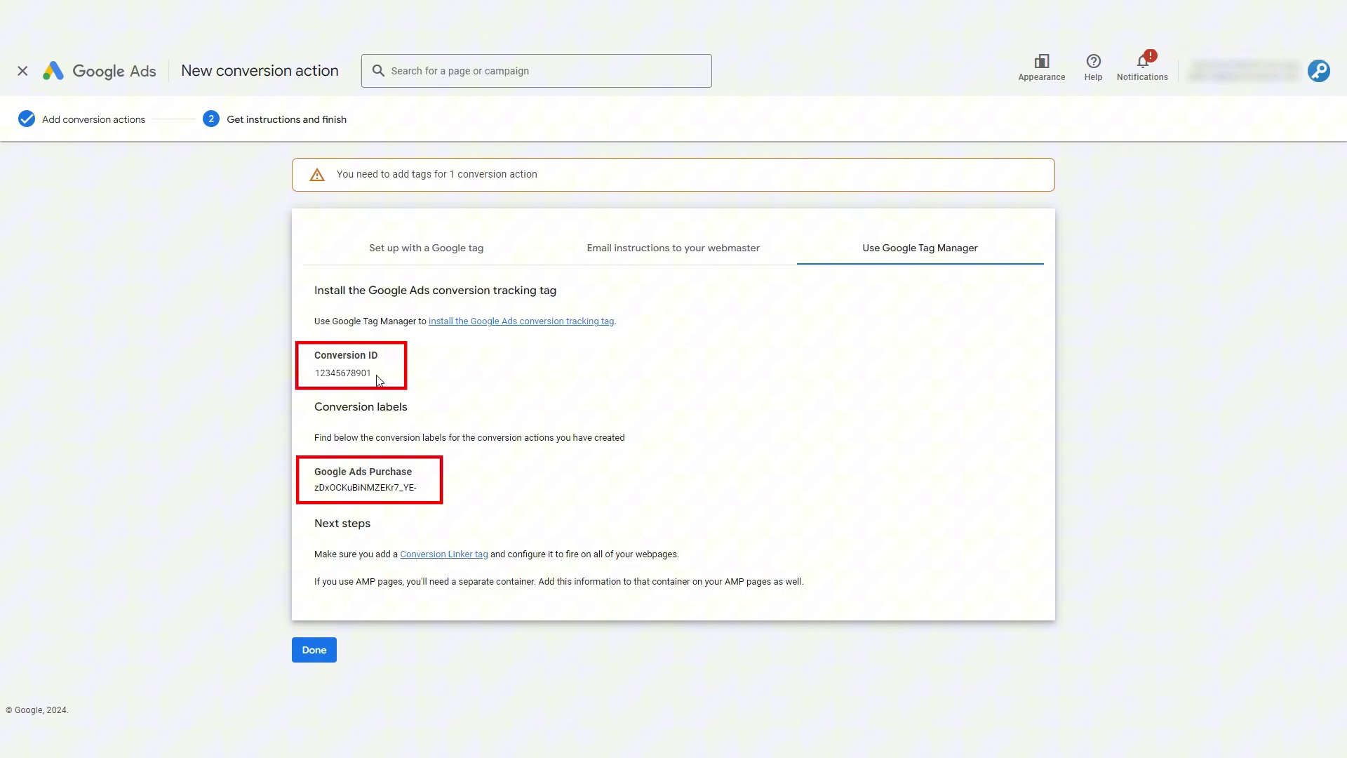
pyautogui.doubleClick(343, 372)
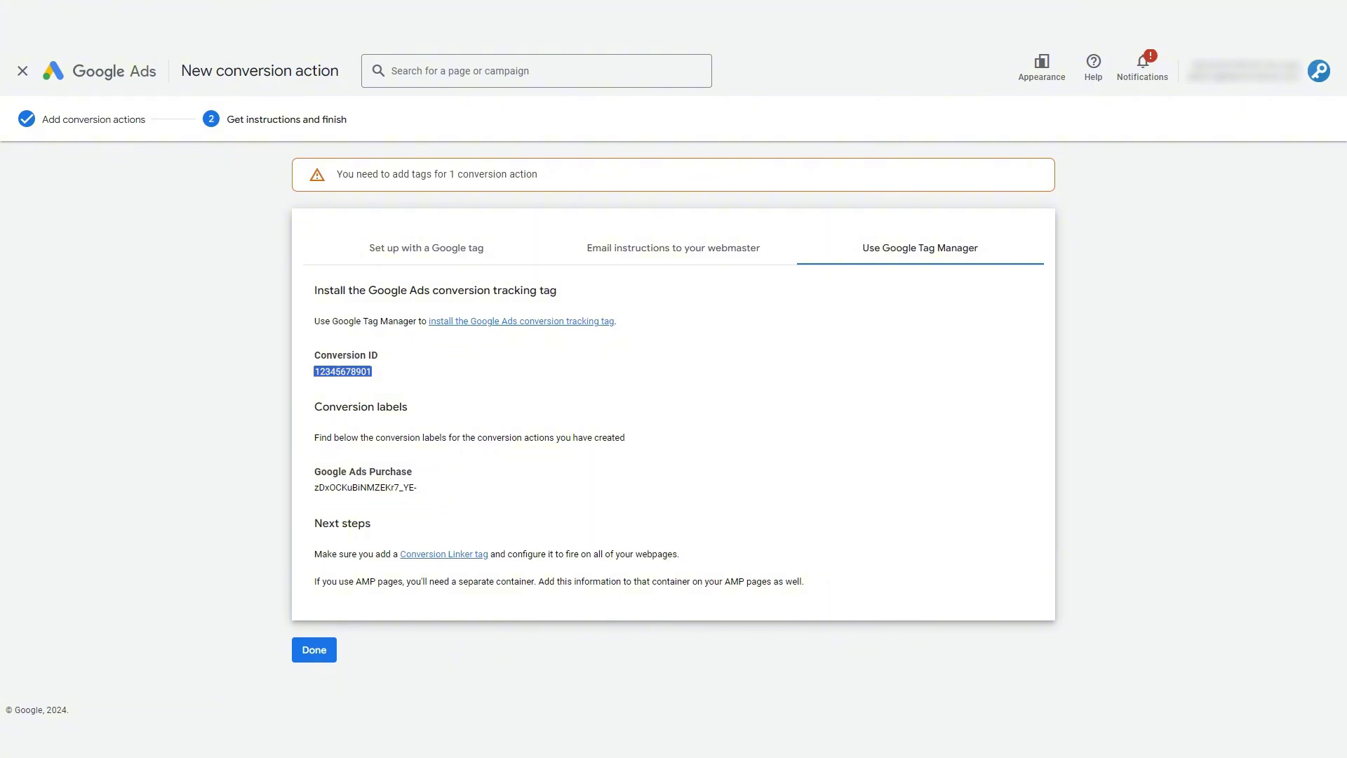
pyautogui.rightClick(347, 370)
pyautogui.click(371, 386)
pyautogui.hotkey('ctrl', 'Tab')
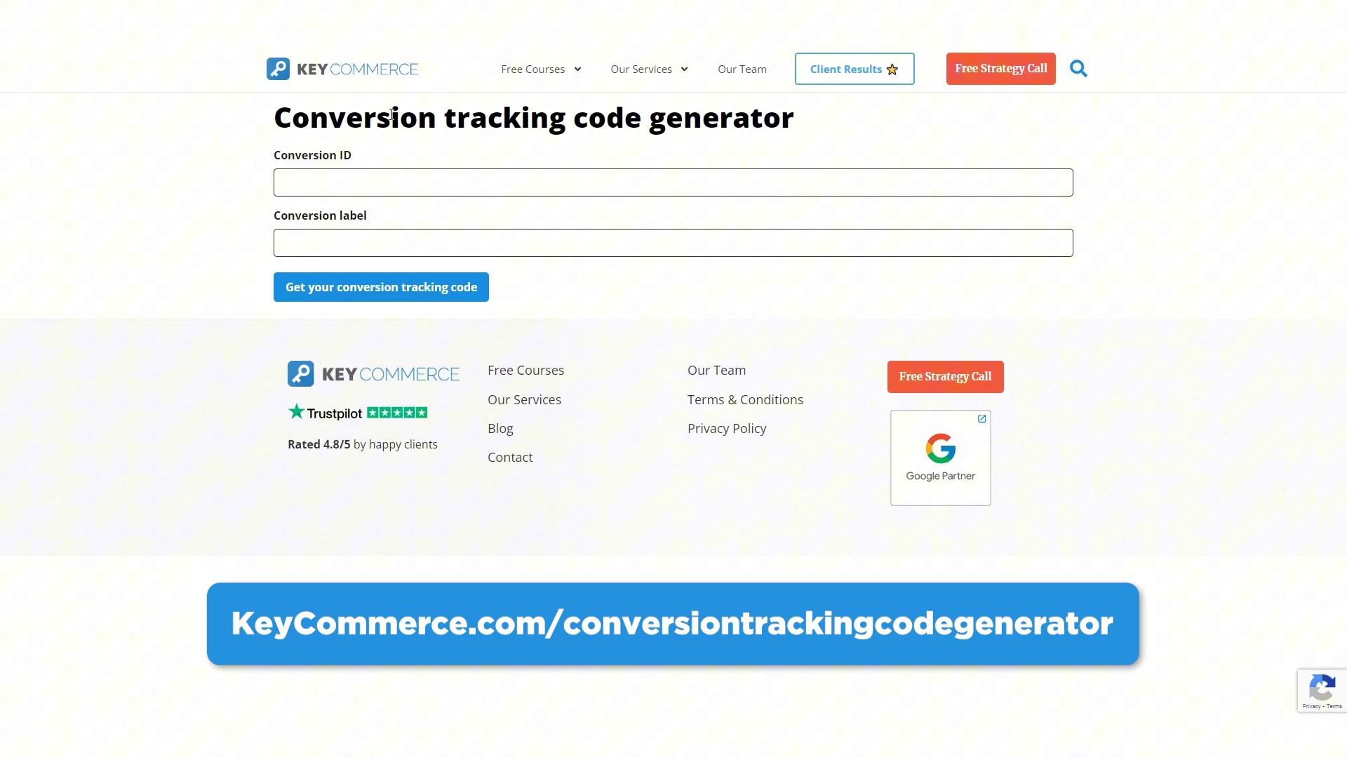
# Paste the conversion ID and Purchase conversion label into KeyCommerce and generate the tracking code.
pyautogui.click(383, 182)
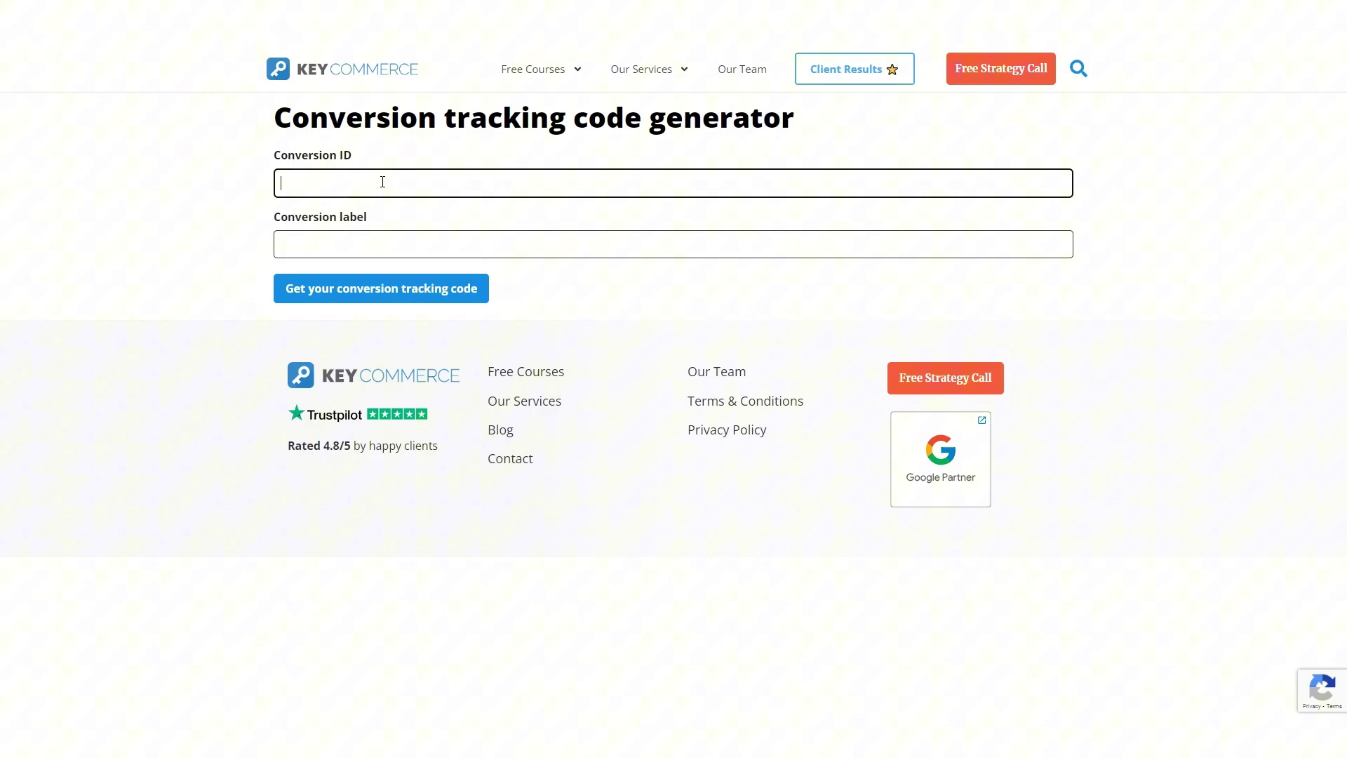
pyautogui.hotkey('ctrl', 'v')
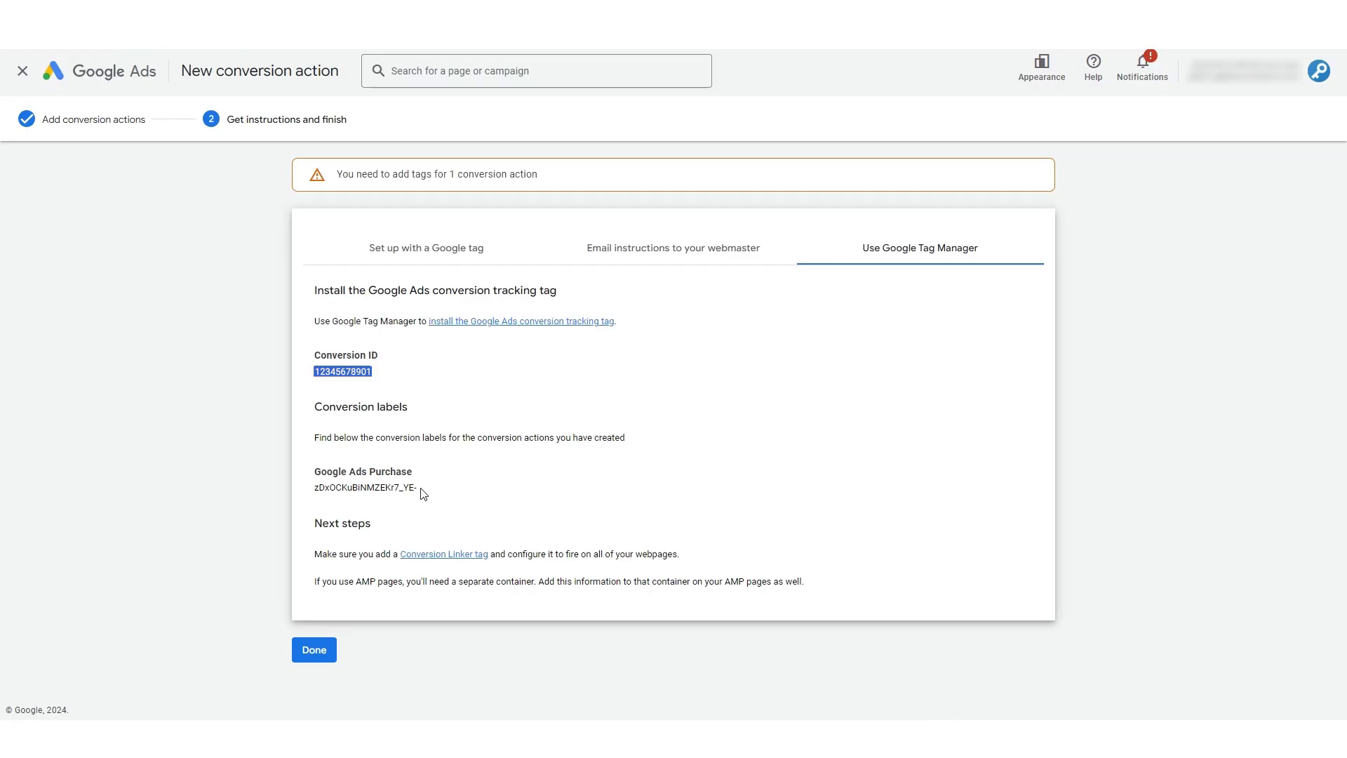
pyautogui.moveTo(418, 489); pyautogui.dragTo(313, 488)
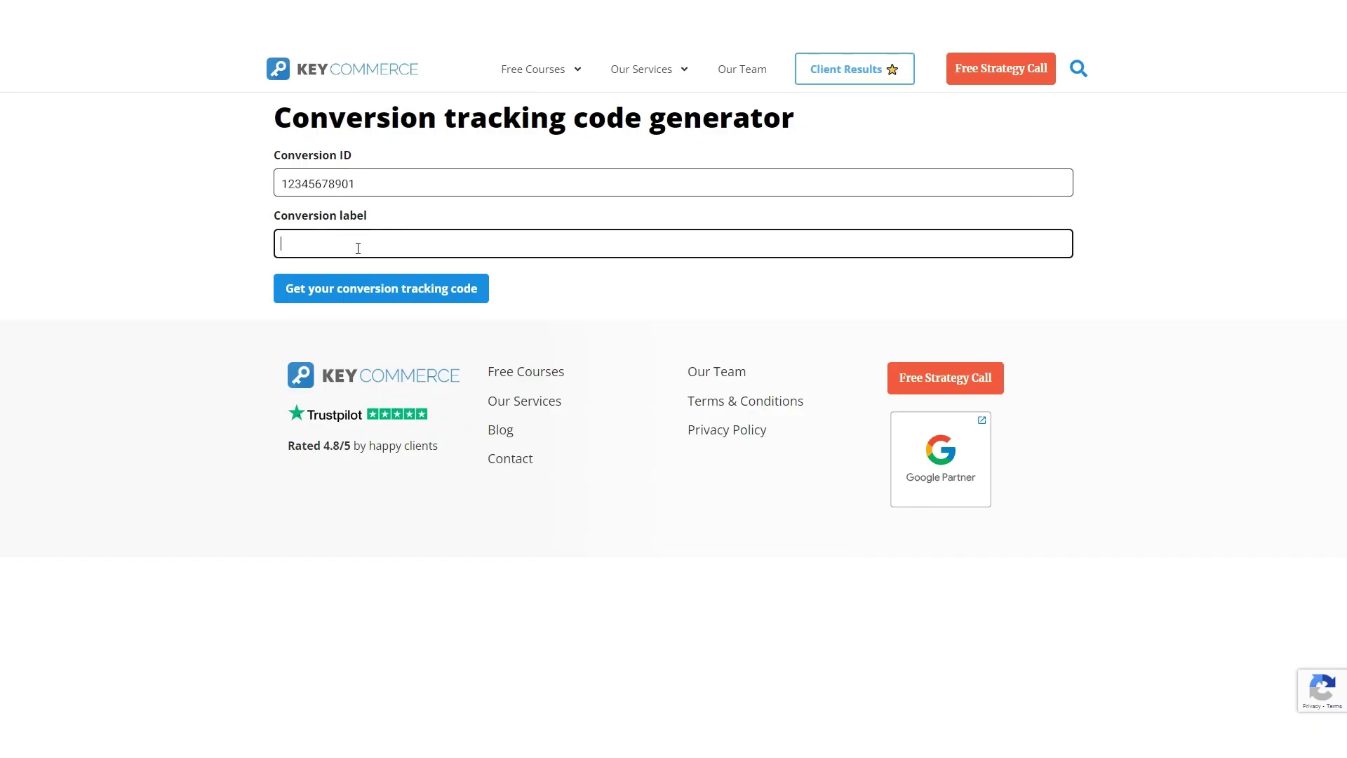
pyautogui.hotkey('ctrl', 'v')
pyautogui.click(376, 291)
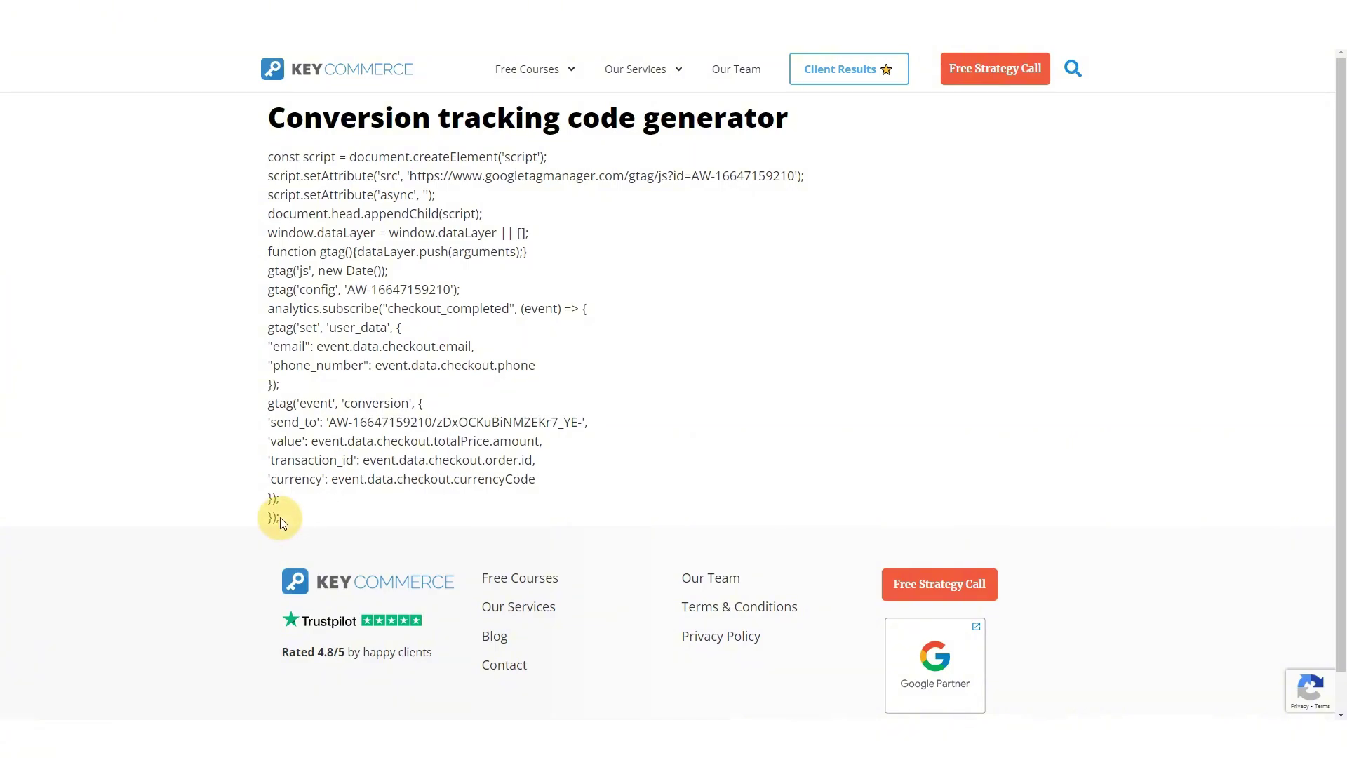
# Copy the entire generated gtag conversion code block.
pyautogui.moveTo(280, 517); pyautogui.dragTo(270, 160)
pyautogui.rightClick(279, 159)
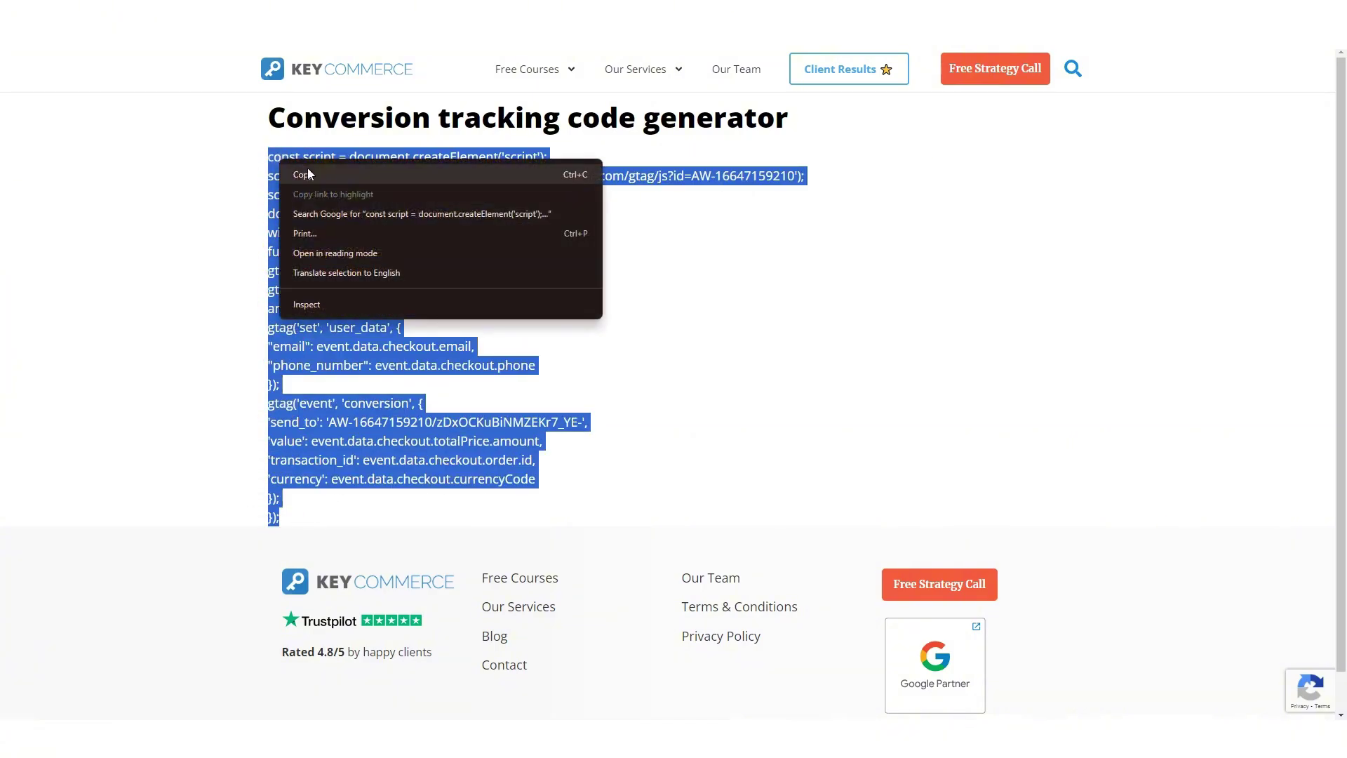
pyautogui.click(313, 172)
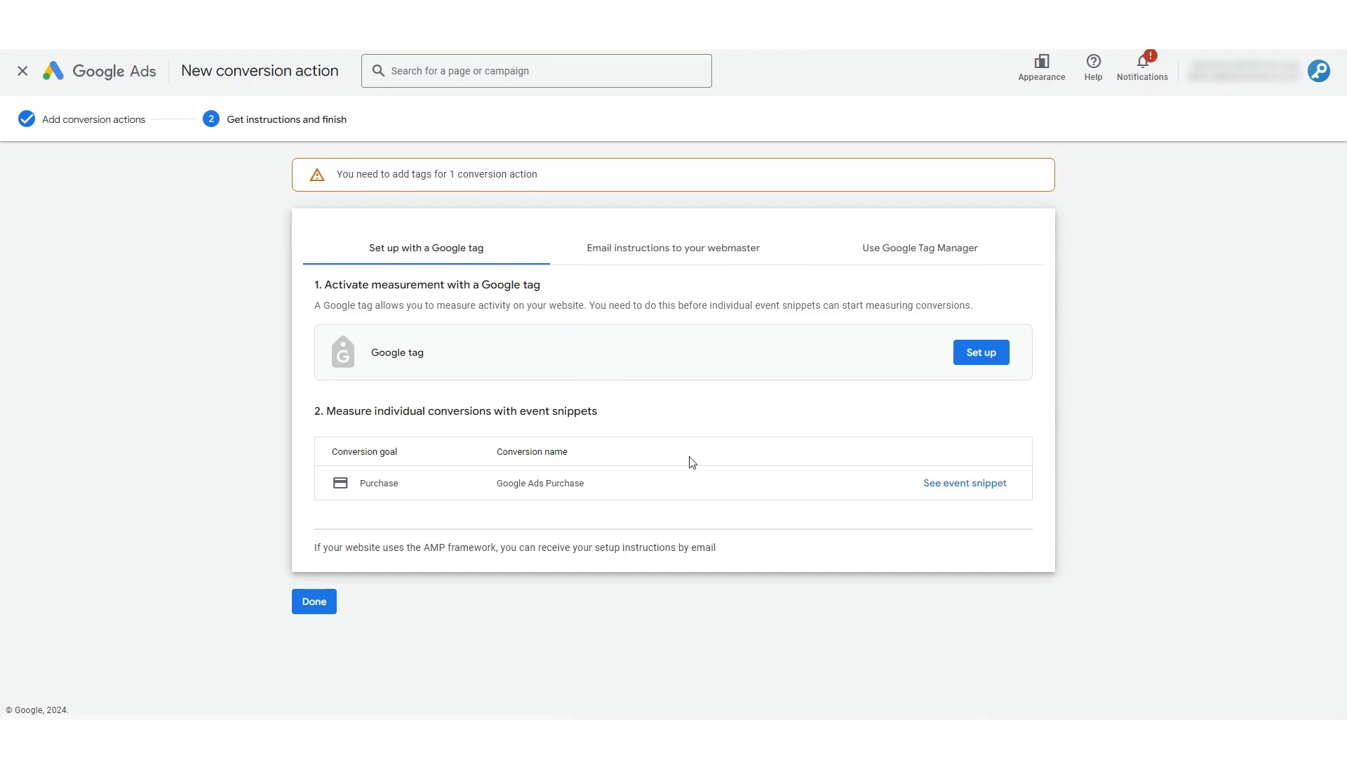
# View the Purchase conversion's event snippet in Google Ads.
pyautogui.click(936, 496)
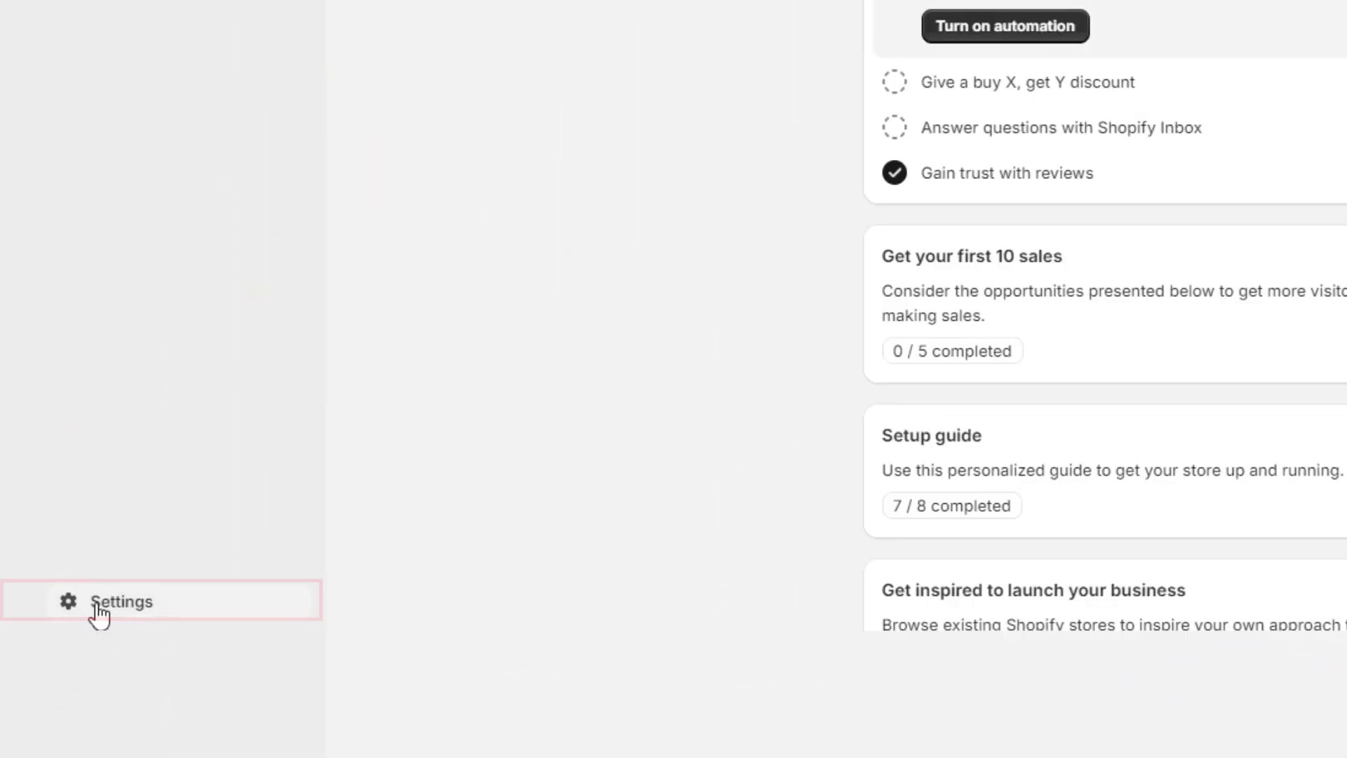
# Add a custom pixel named 'Google Ads Purchase' under Shopify Settings > Customer events.
pyautogui.click(42, 704)
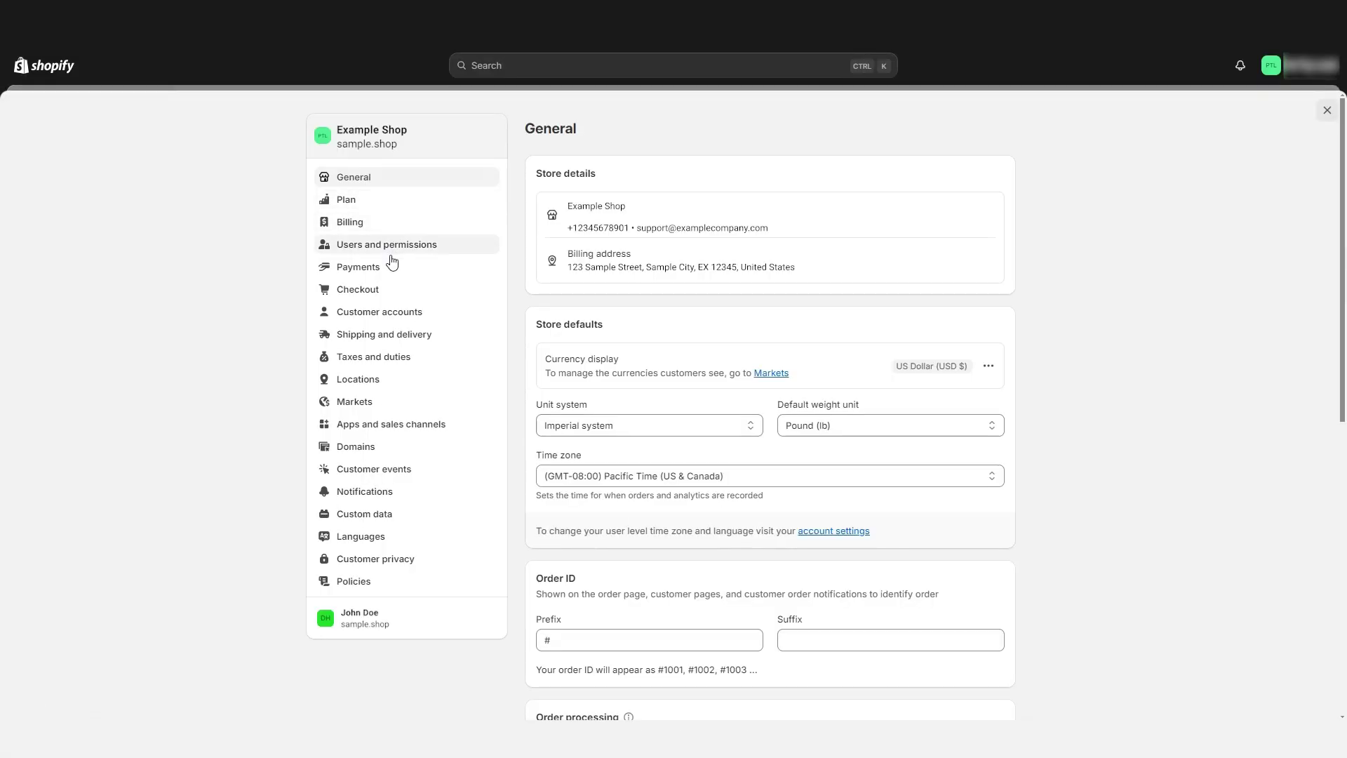
pyautogui.click(394, 473)
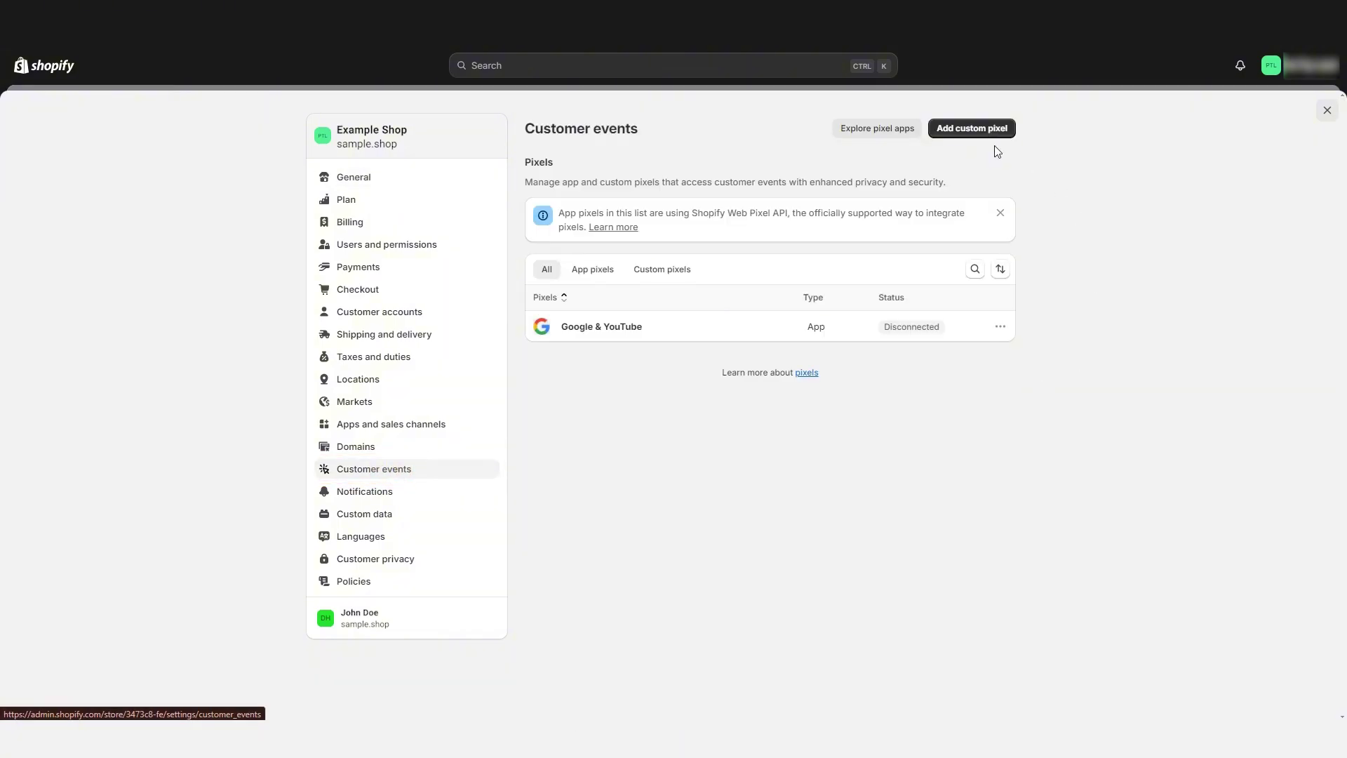
pyautogui.click(959, 131)
pyautogui.click(643, 392)
pyautogui.write('Google Ads Purchase')
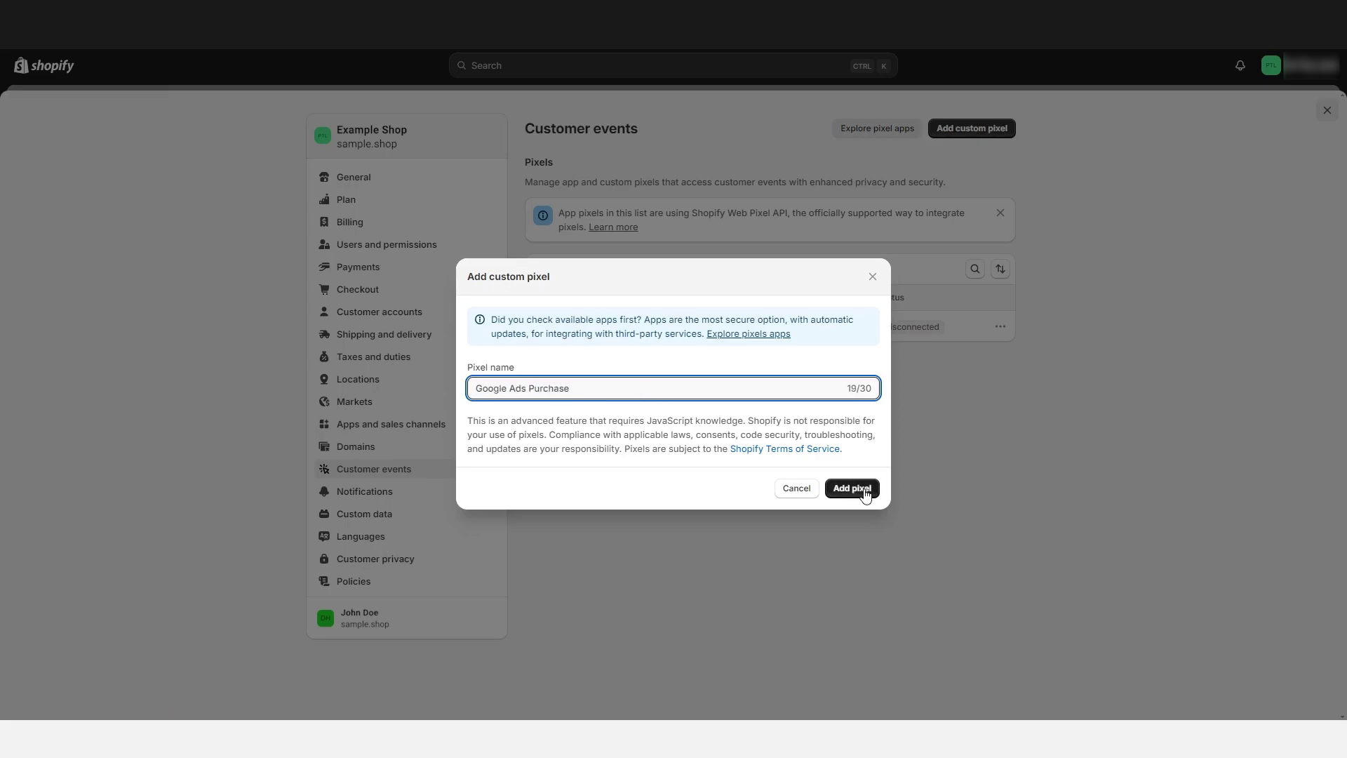
pyautogui.click(864, 491)
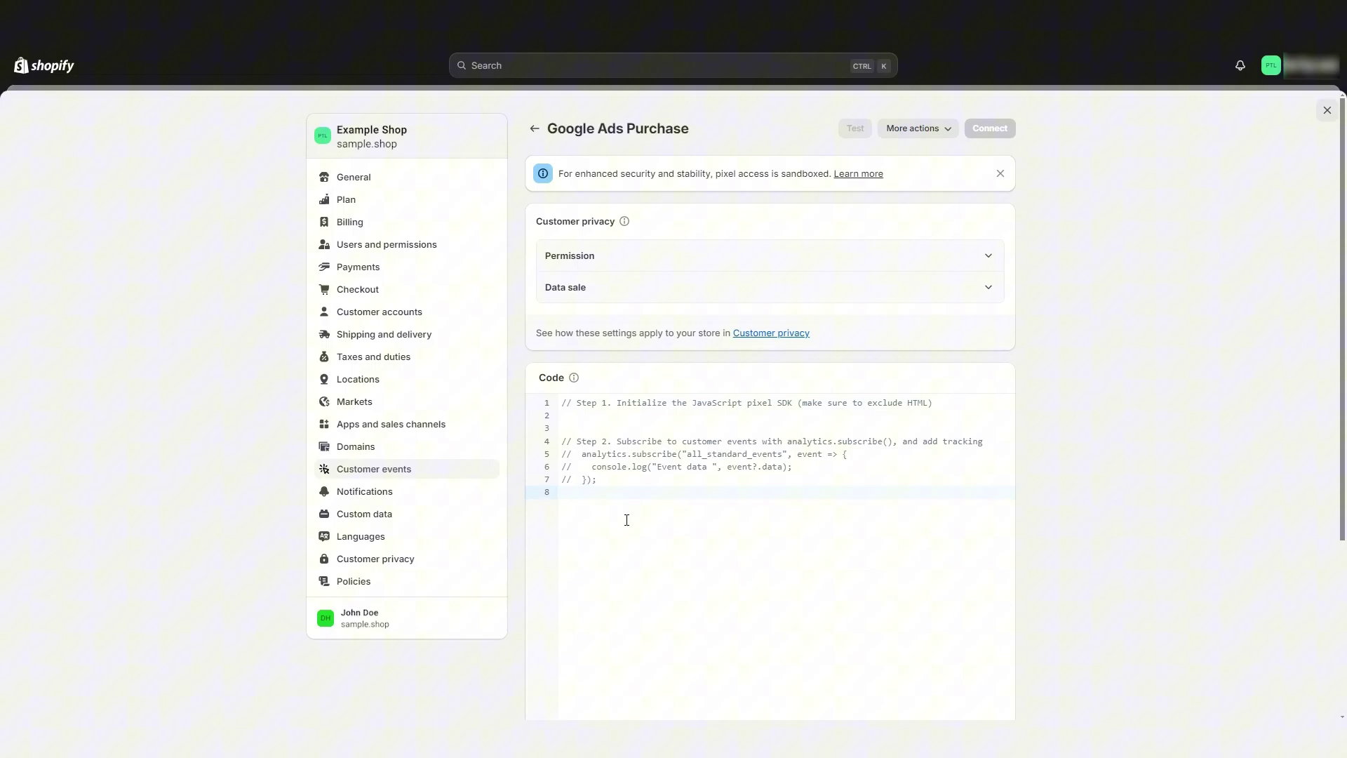
# Replace the pixel's placeholder code with the copied gtag script, save it, and connect it.
pyautogui.hotkey('ctrl', 'a')
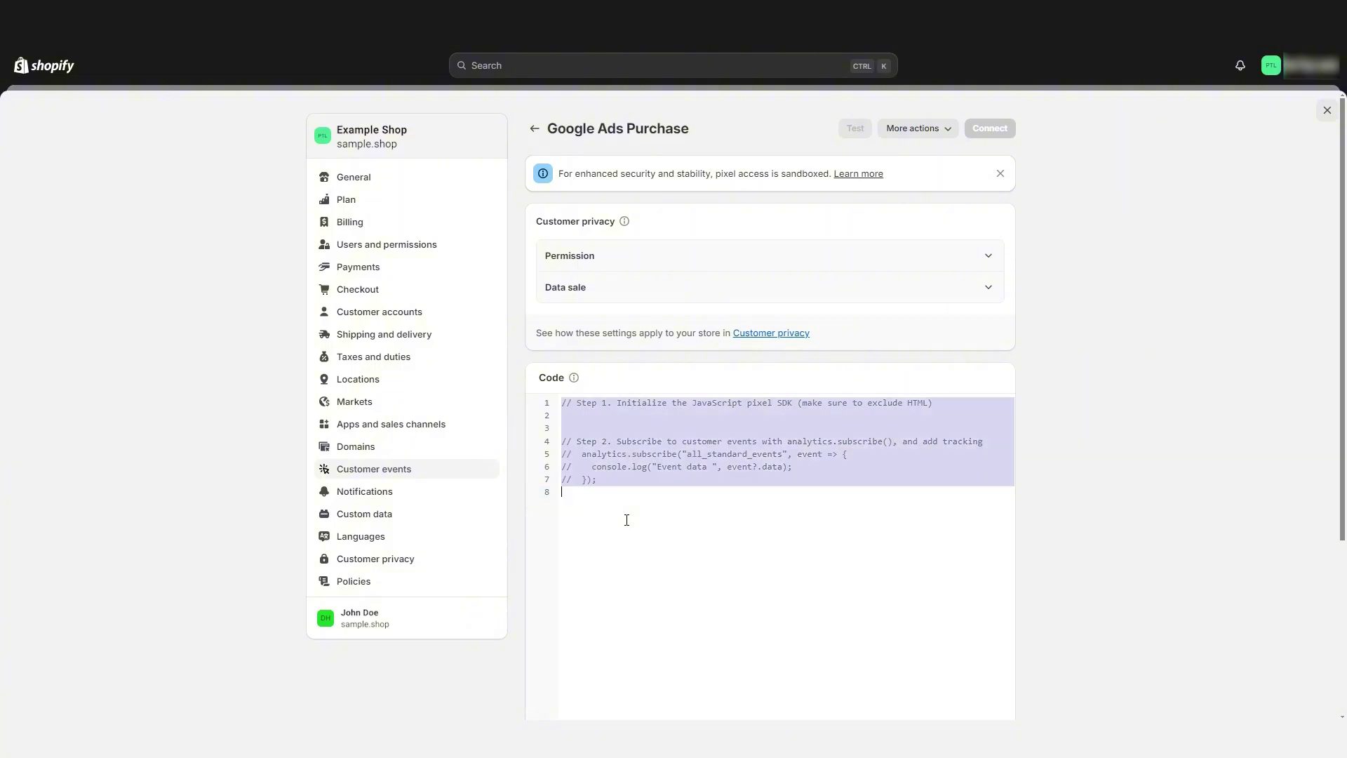
pyautogui.press('BackSpace')
pyautogui.hotkey('ctrl', 'v')
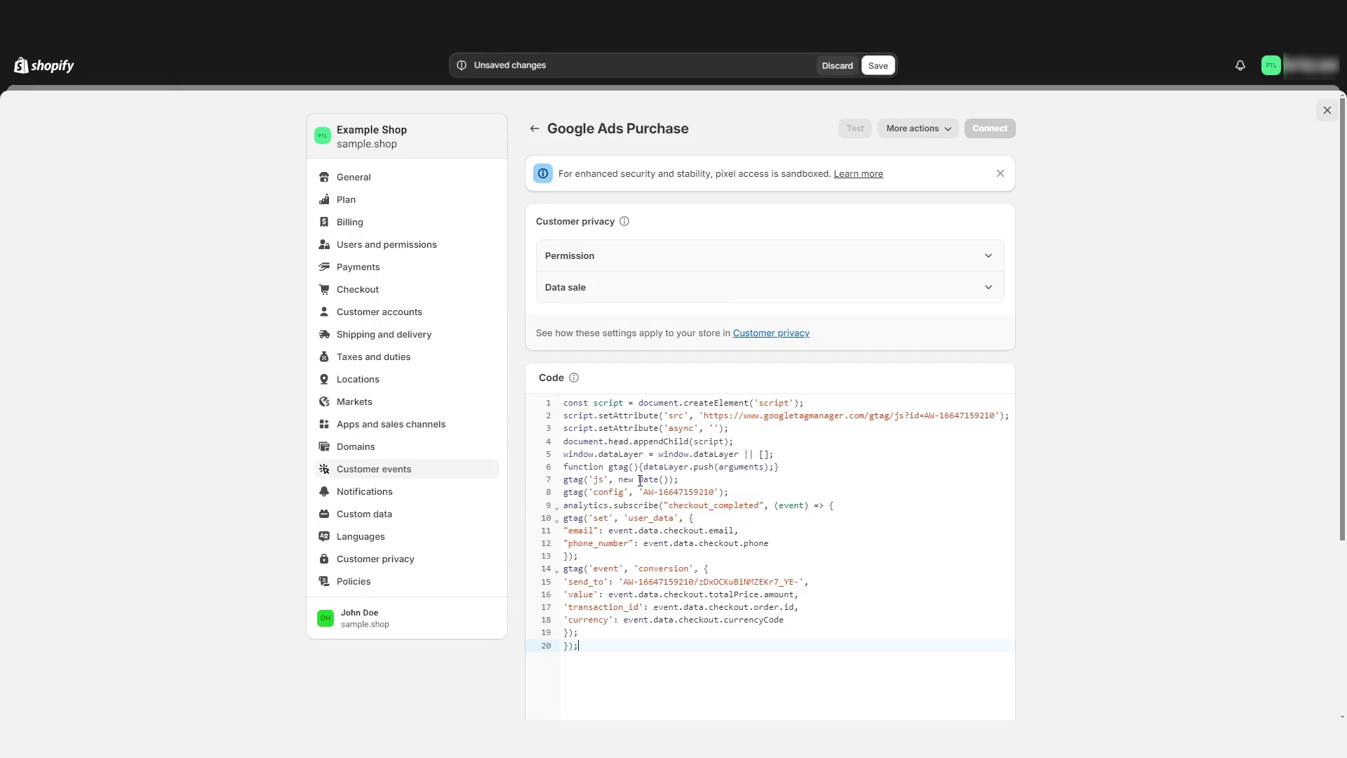
pyautogui.scroll(-3, 728, 480)
pyautogui.scroll(3, 933, 487)
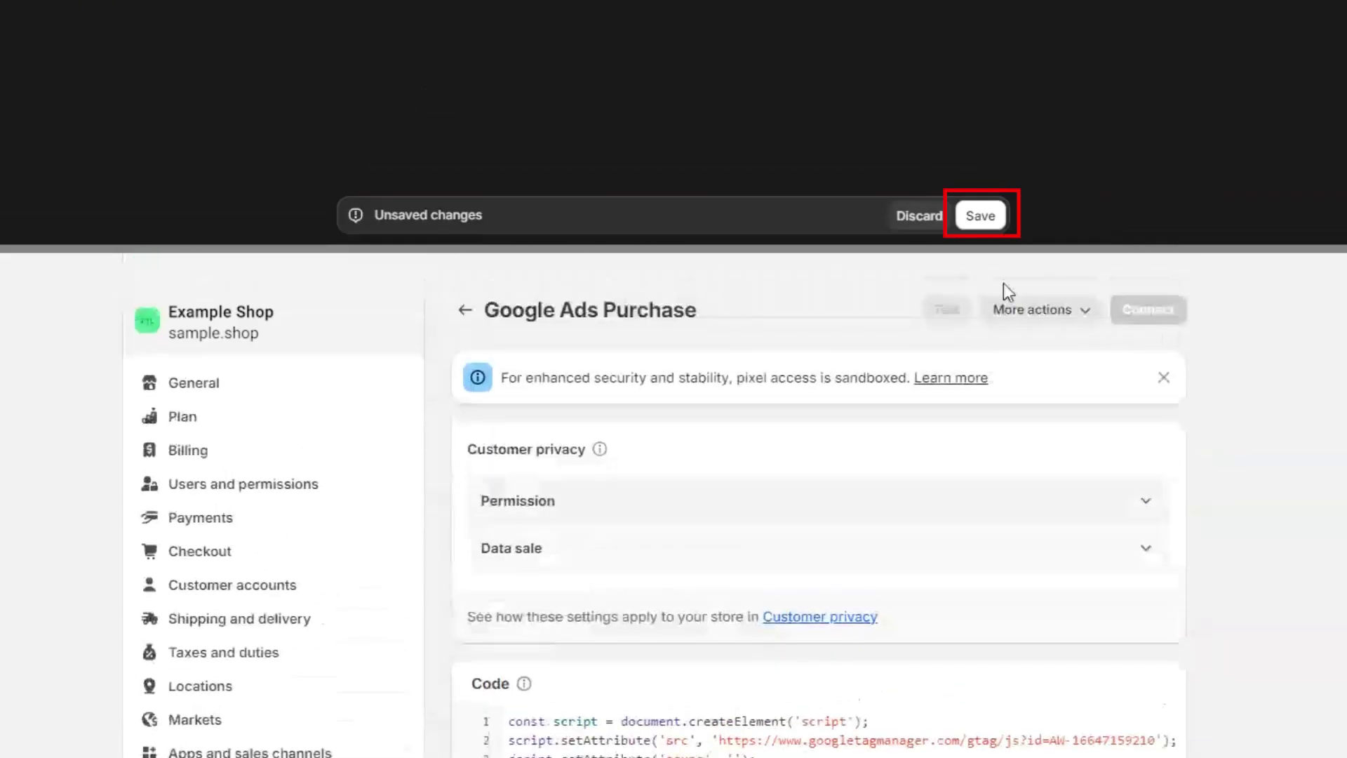
pyautogui.click(980, 216)
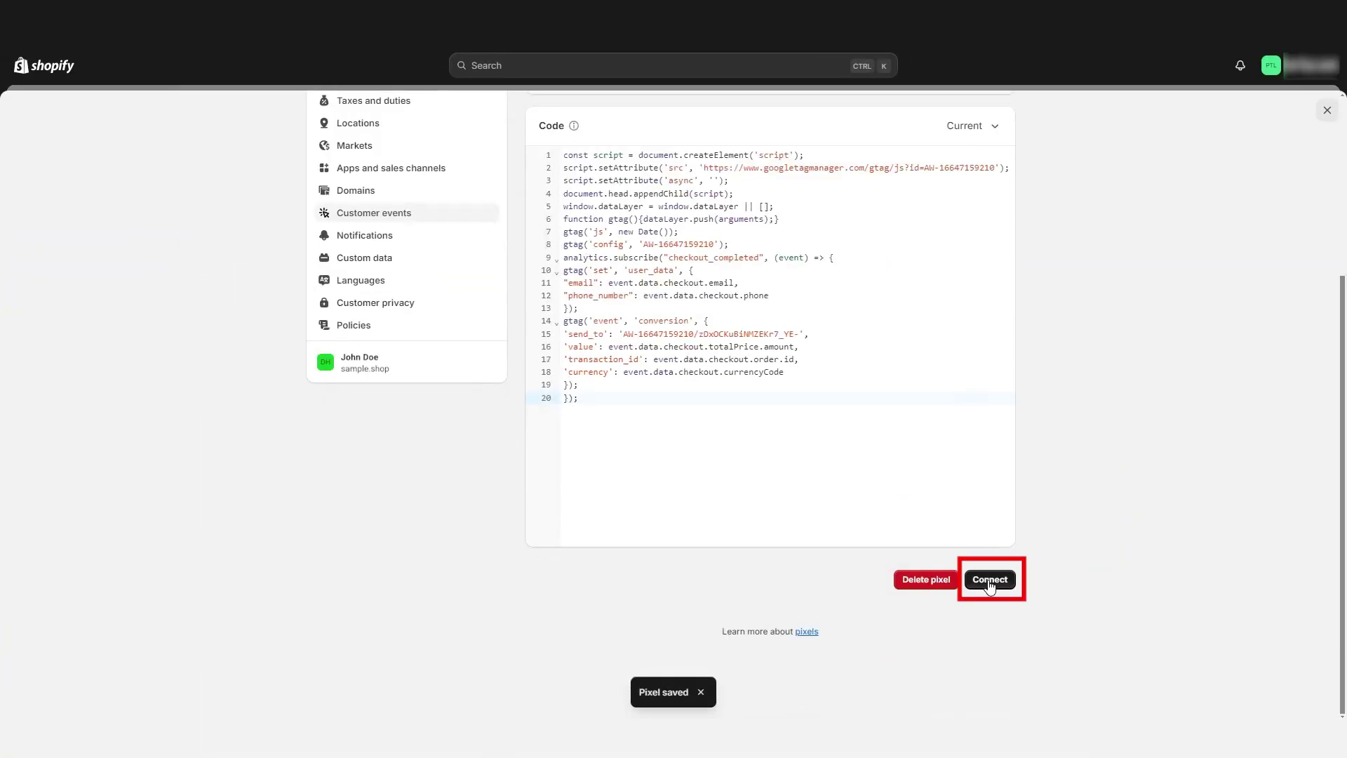
pyautogui.click(989, 580)
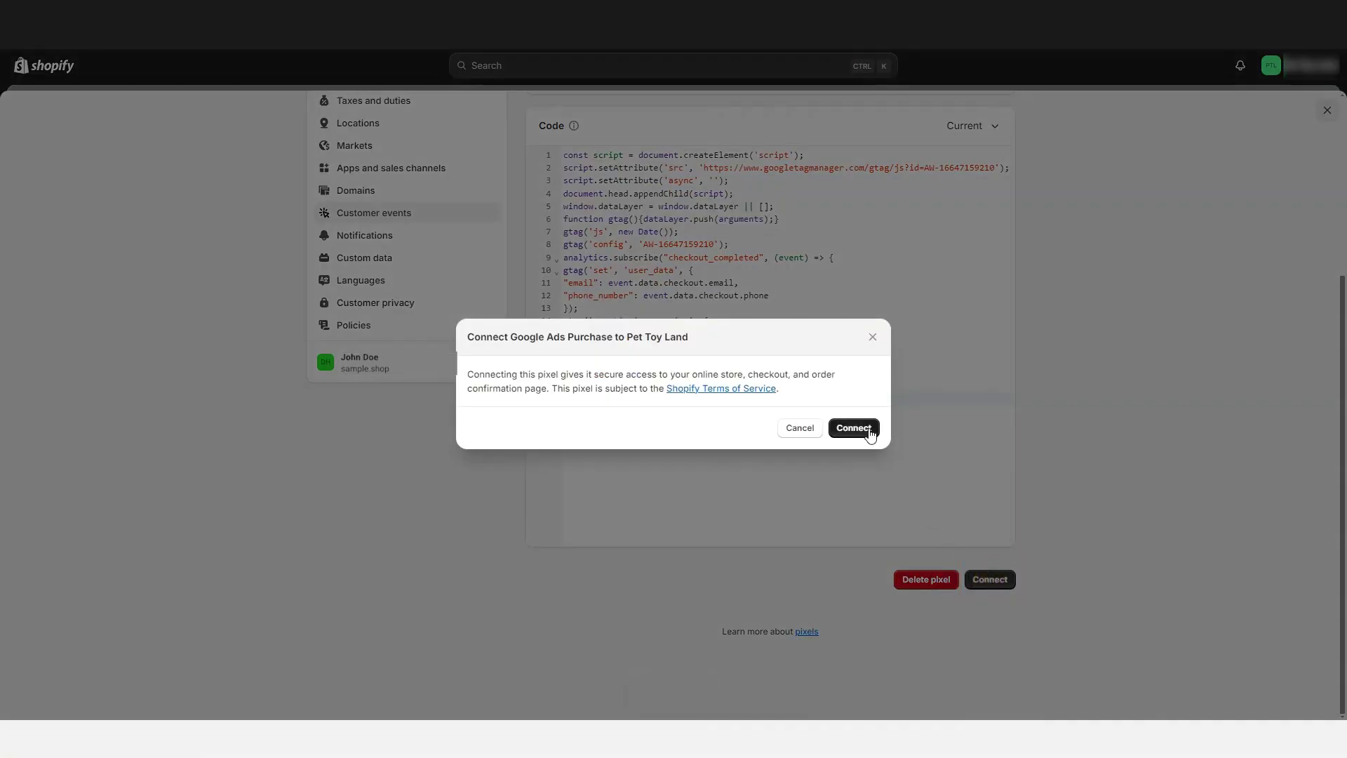